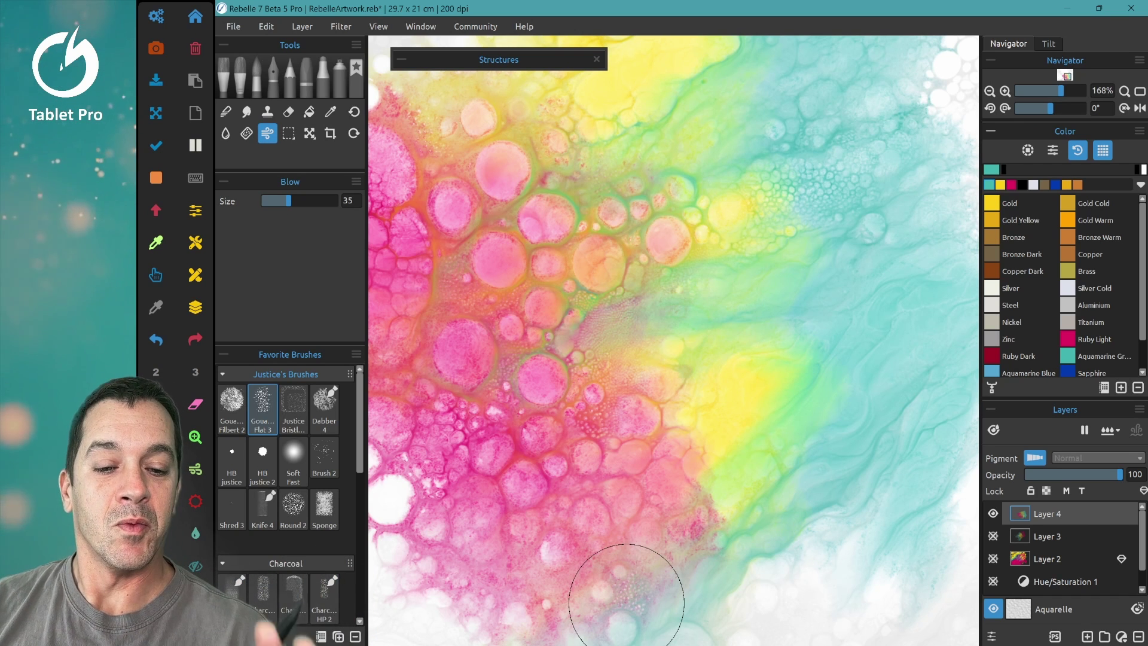
Examine the bubble and flow textures across the pink, yellow and turquoise paint on Layer 4 up close
{"action": "scroll", "coordinate": [627, 604], "scroll_direction": "down", "scroll_amount": 5}
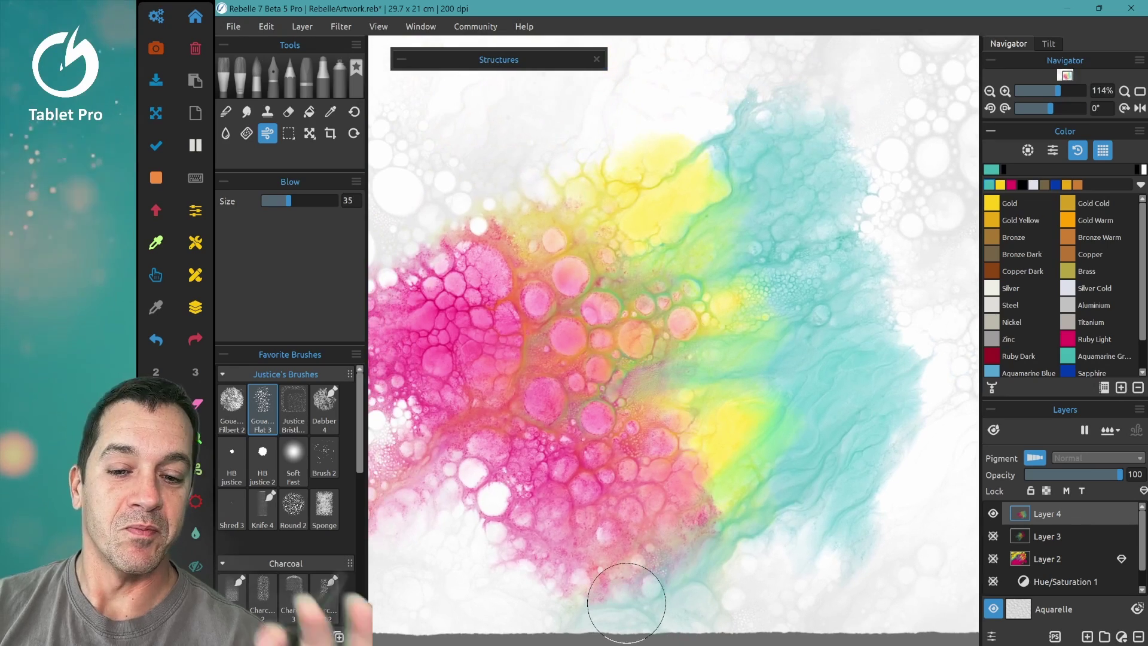
{"action": "scroll", "coordinate": [626, 603], "scroll_direction": "up", "scroll_amount": 6}
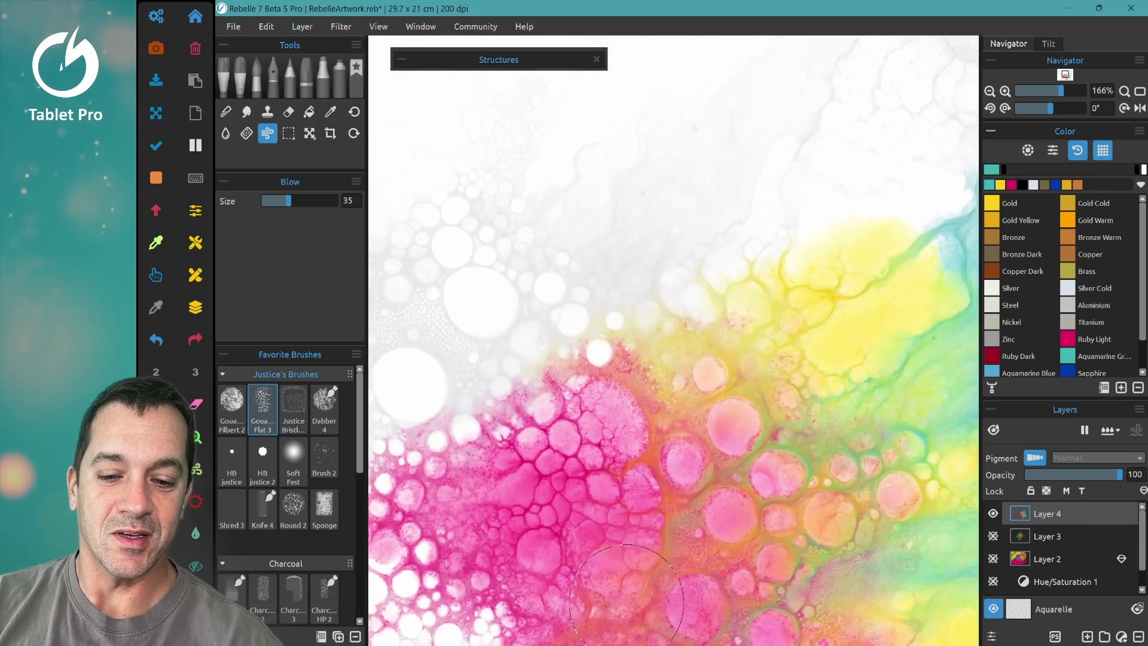
{"action": "scroll", "coordinate": [626, 601], "scroll_direction": "down", "scroll_amount": 2}
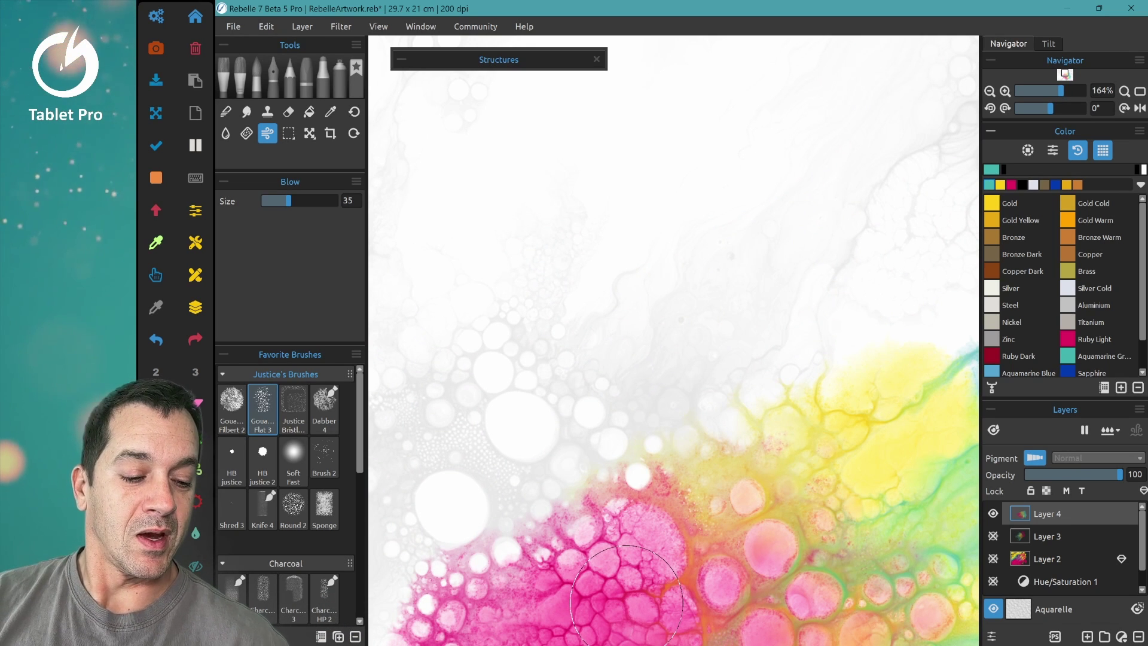
{"action": "scroll", "coordinate": [626, 602], "scroll_direction": "down", "scroll_amount": 4}
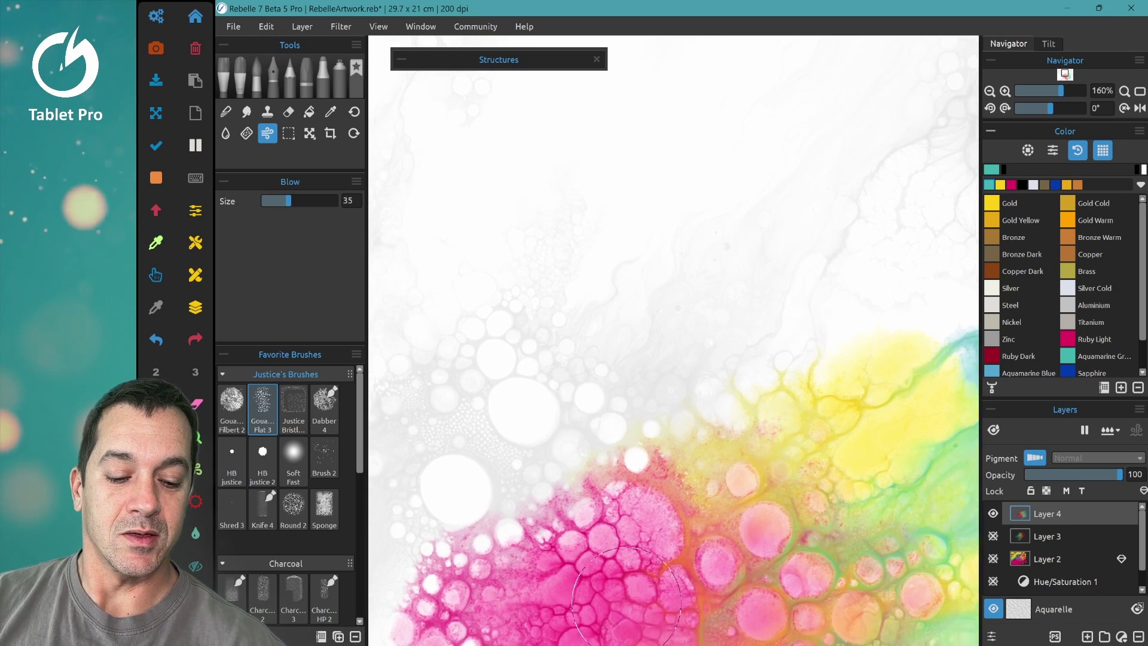
{"action": "scroll", "coordinate": [627, 601], "scroll_direction": "up", "scroll_amount": 2}
{"action": "scroll", "coordinate": [626, 602], "scroll_direction": "up", "scroll_amount": 1}
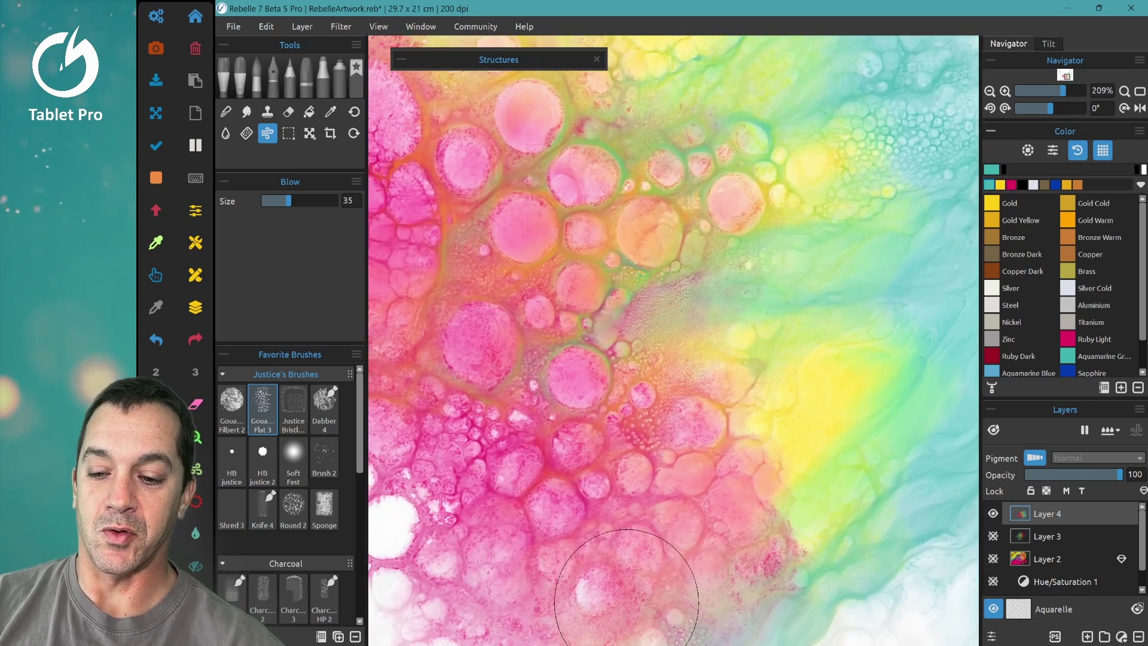
Undo the latest spreading and blending of the wet paint on Layer 4
{"action": "key", "text": "ctrl+z"}
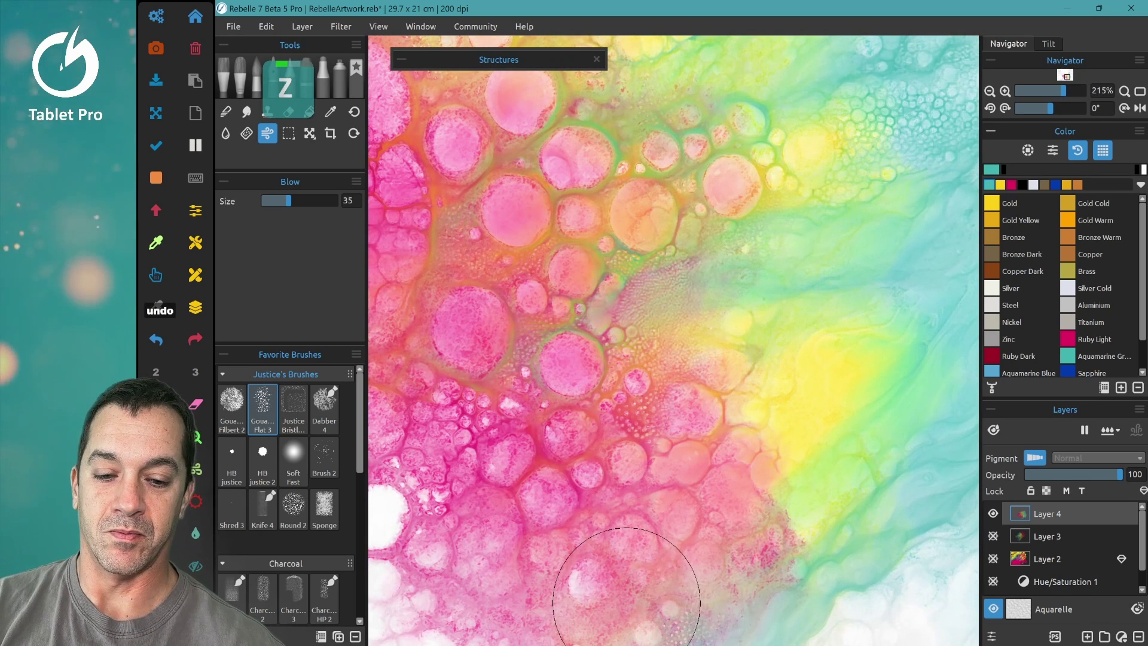
{"action": "key", "text": "ctrl+z"}
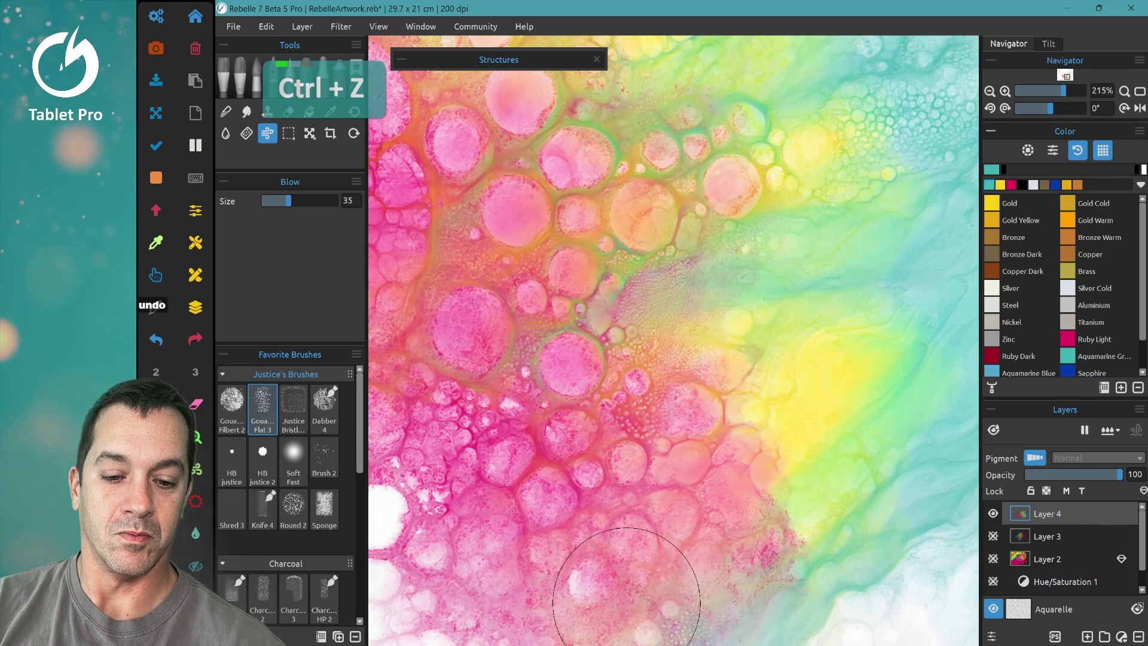
{"action": "key", "text": "ctrl+z"}
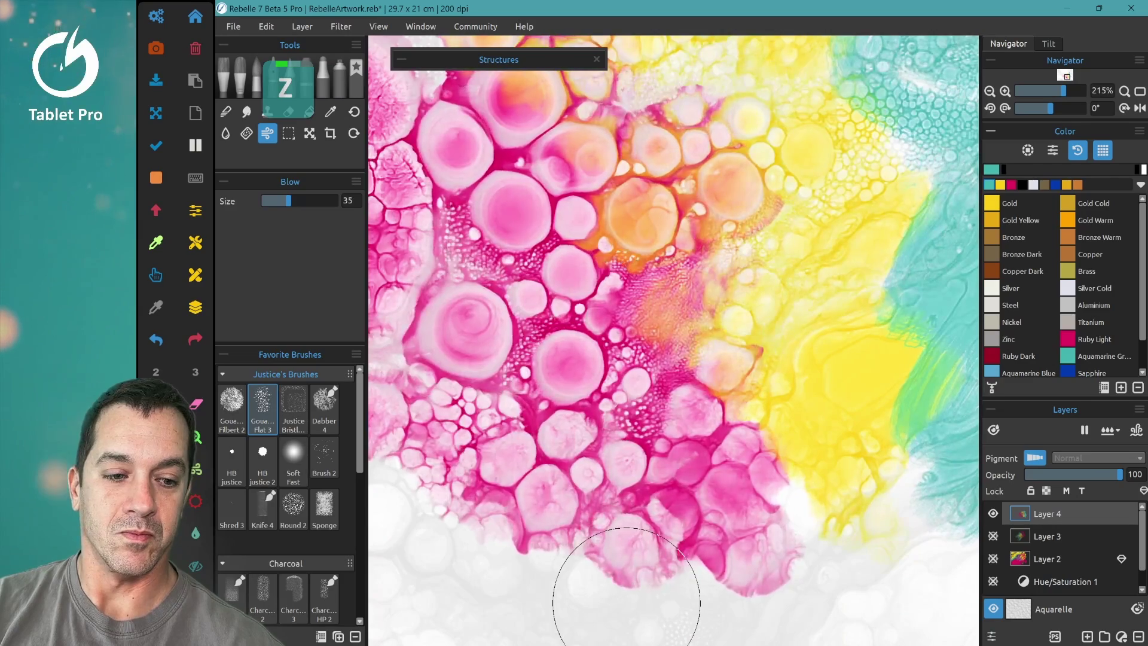
Examine how the paint follows the paper's bubble texture and look through the list of available structures
{"action": "scroll", "coordinate": [627, 600], "scroll_direction": "down", "scroll_amount": 1}
{"action": "scroll", "coordinate": [626, 601], "scroll_direction": "down", "scroll_amount": 1}
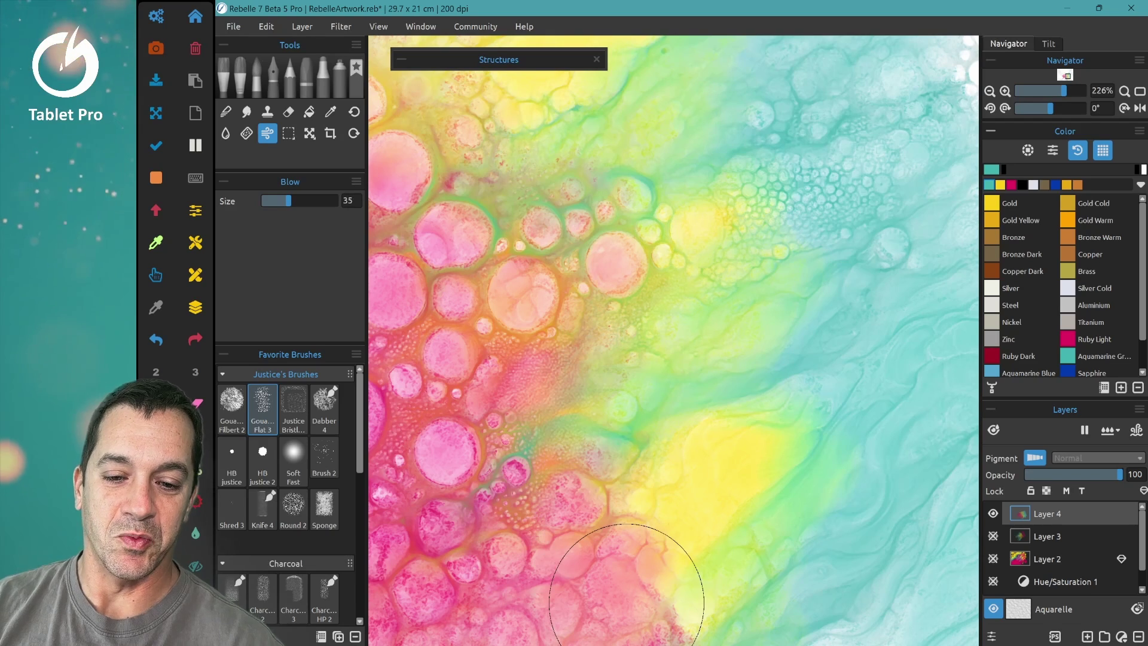
{"action": "scroll", "coordinate": [626, 602], "scroll_direction": "up", "scroll_amount": 6}
{"action": "scroll", "coordinate": [626, 602], "scroll_direction": "left", "scroll_amount": 6}
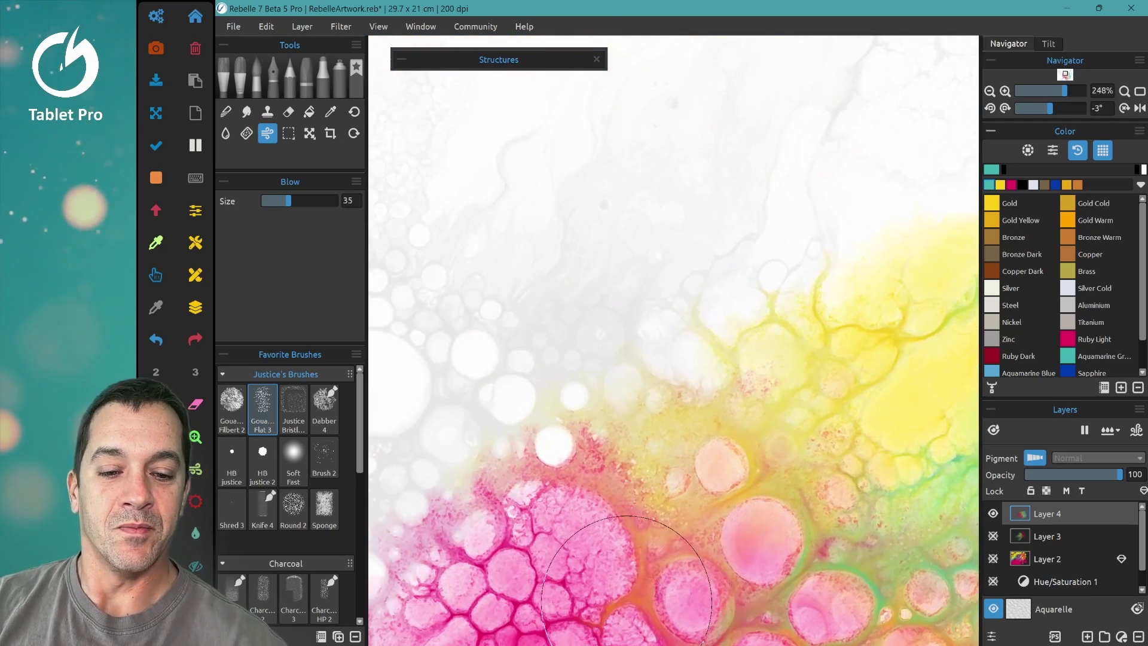
{"action": "scroll", "coordinate": [626, 601], "scroll_direction": "up", "scroll_amount": 2}
{"action": "scroll", "coordinate": [626, 601], "scroll_direction": "left", "scroll_amount": 2}
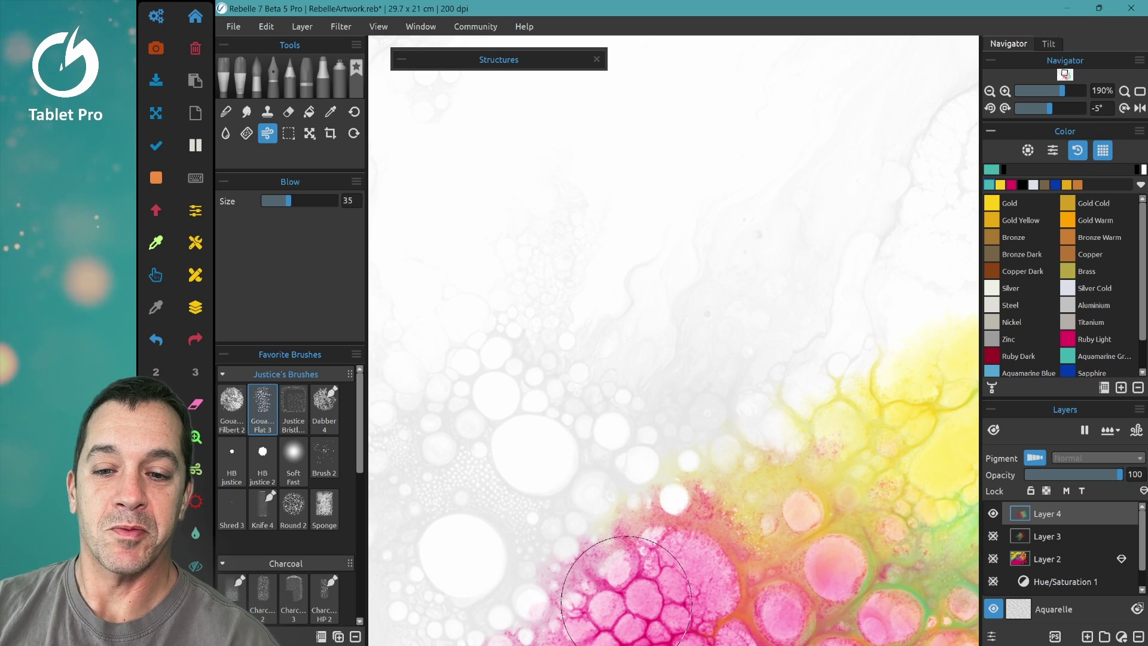
{"action": "left_click", "coordinate": [401, 59]}
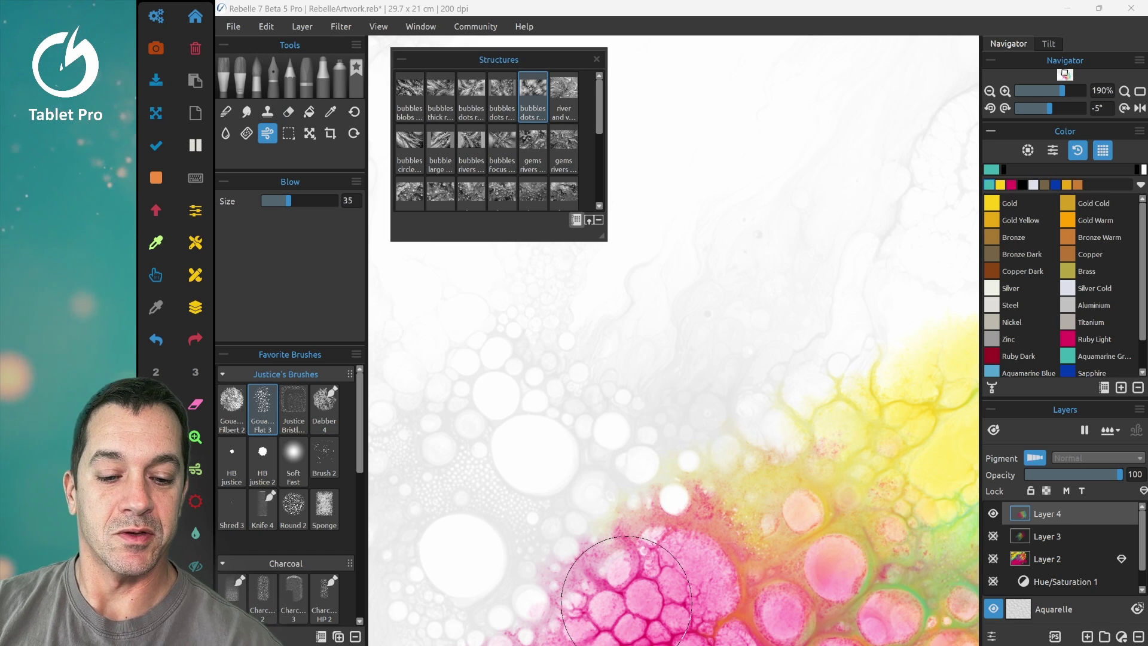
{"action": "left_click", "coordinate": [404, 59]}
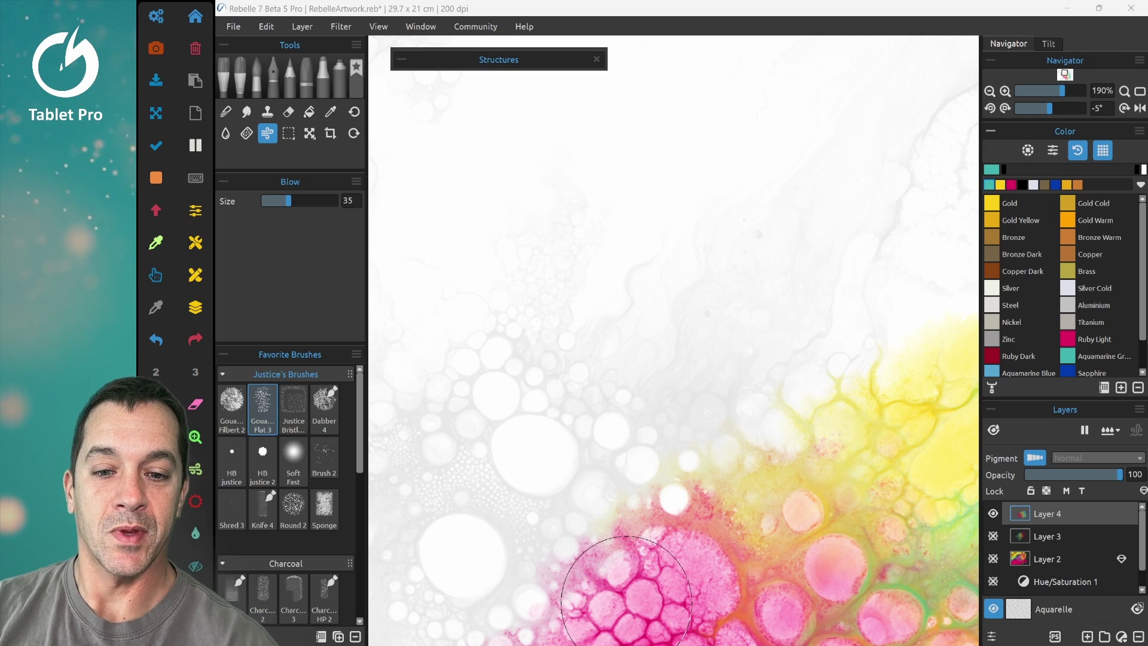
{"action": "left_click", "coordinate": [401, 59]}
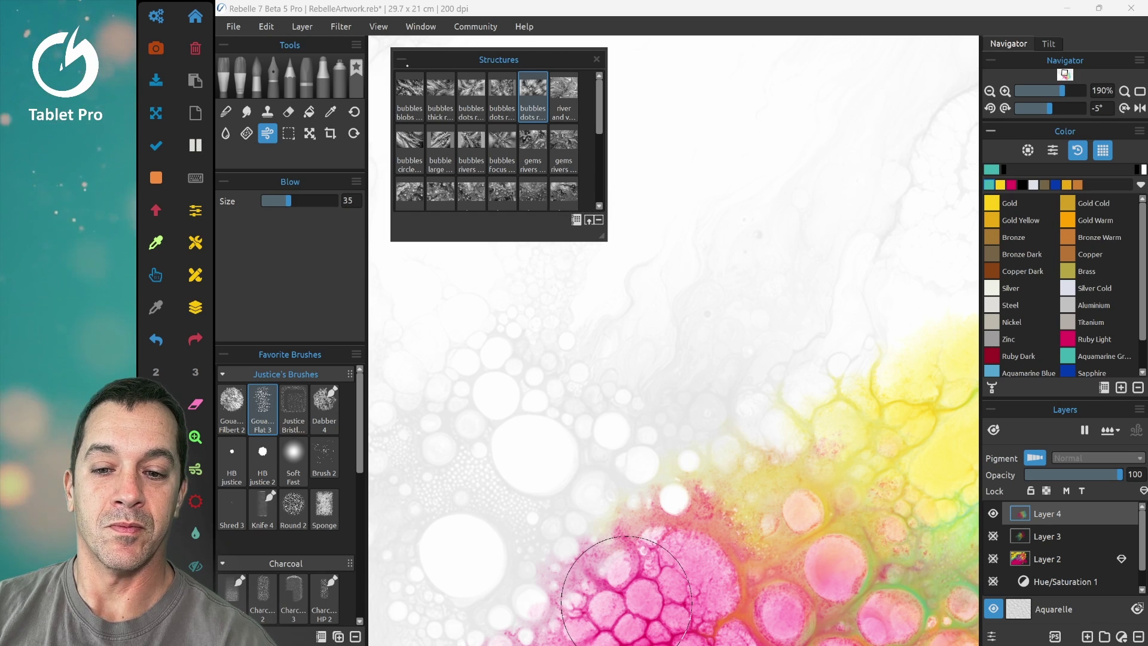
{"action": "left_click", "coordinate": [401, 59]}
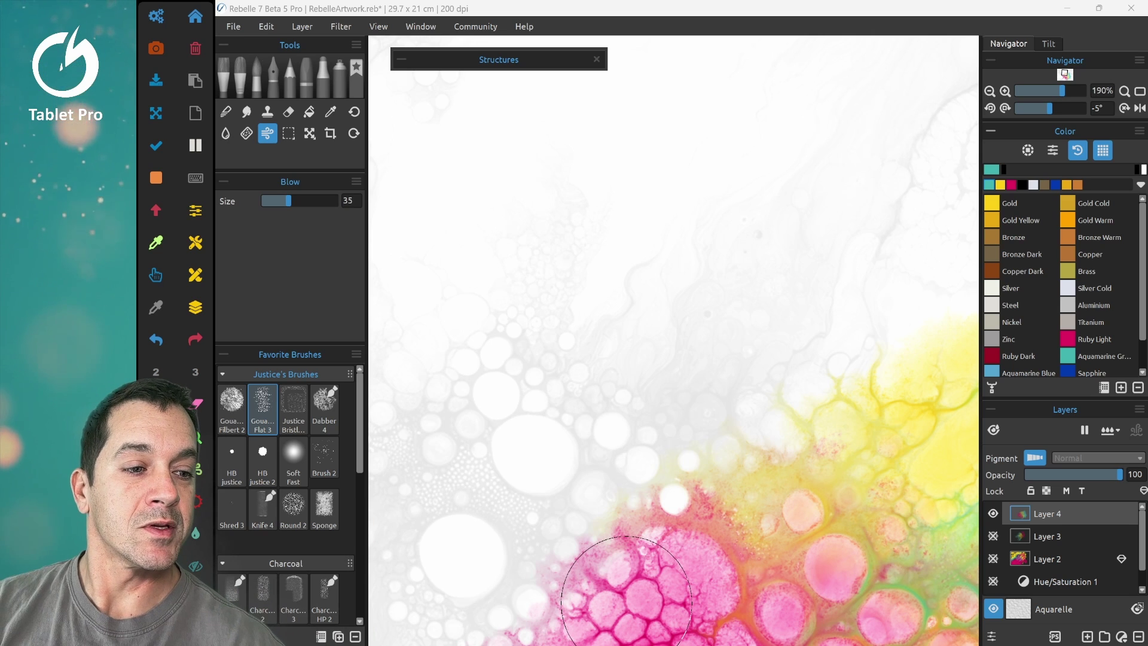
Fit the whole canvas in view, place the "bubbles dots rivers" structure over it and confirm the placement
{"action": "left_click", "coordinate": [1125, 91]}
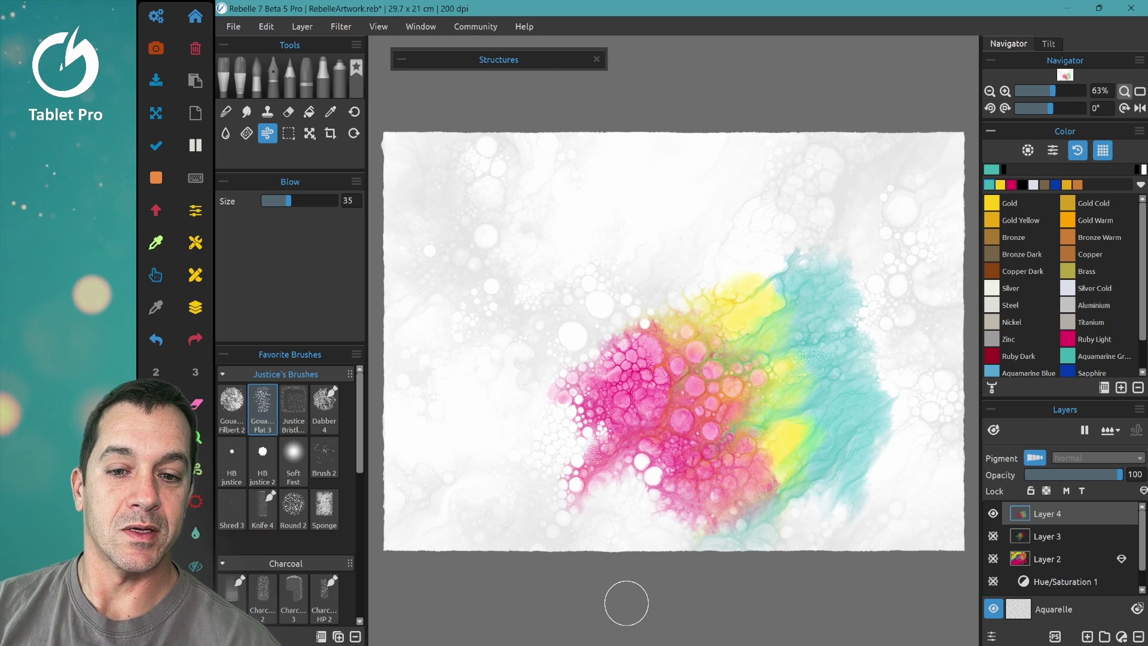
{"action": "left_click", "coordinate": [397, 60]}
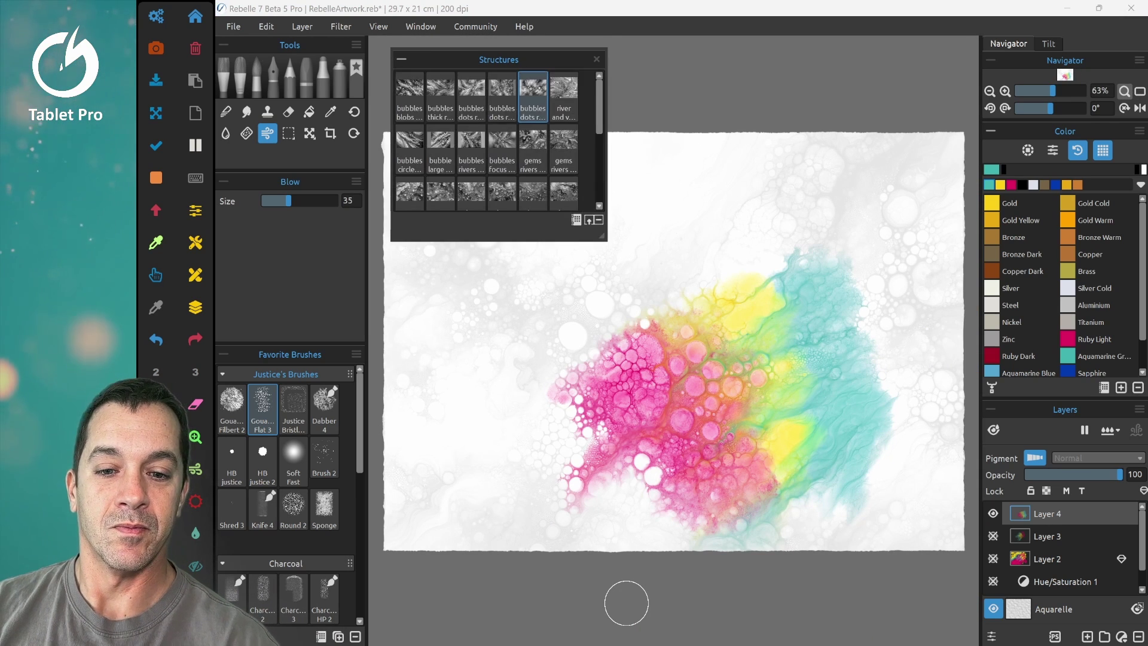
{"action": "left_click", "coordinate": [533, 95]}
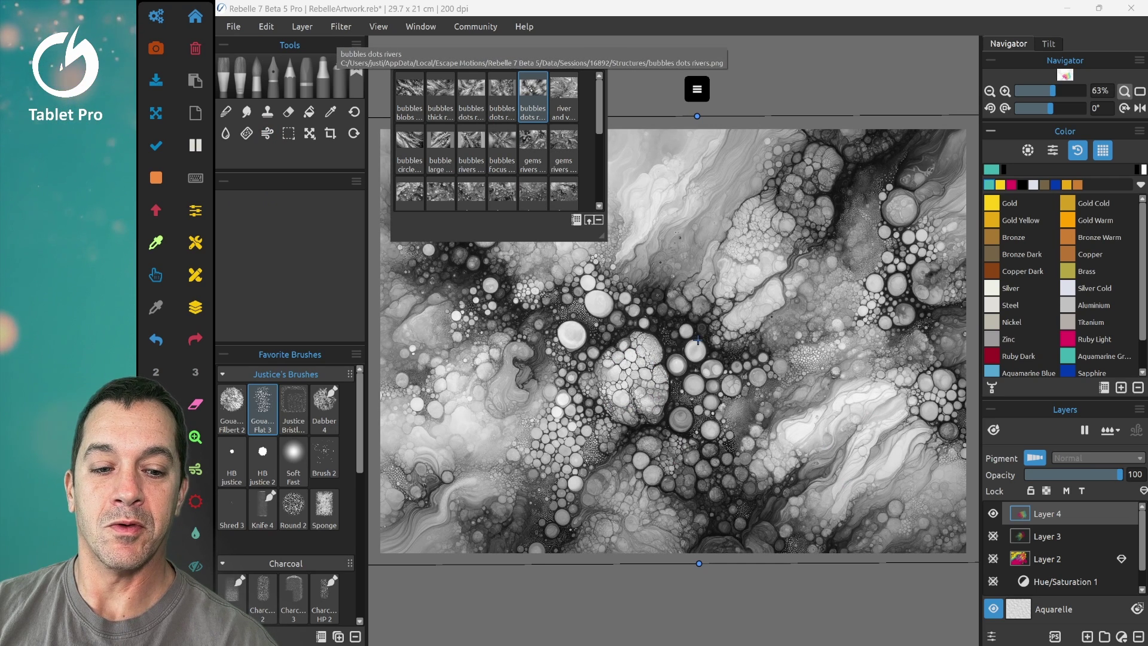
{"action": "left_click", "coordinate": [401, 59]}
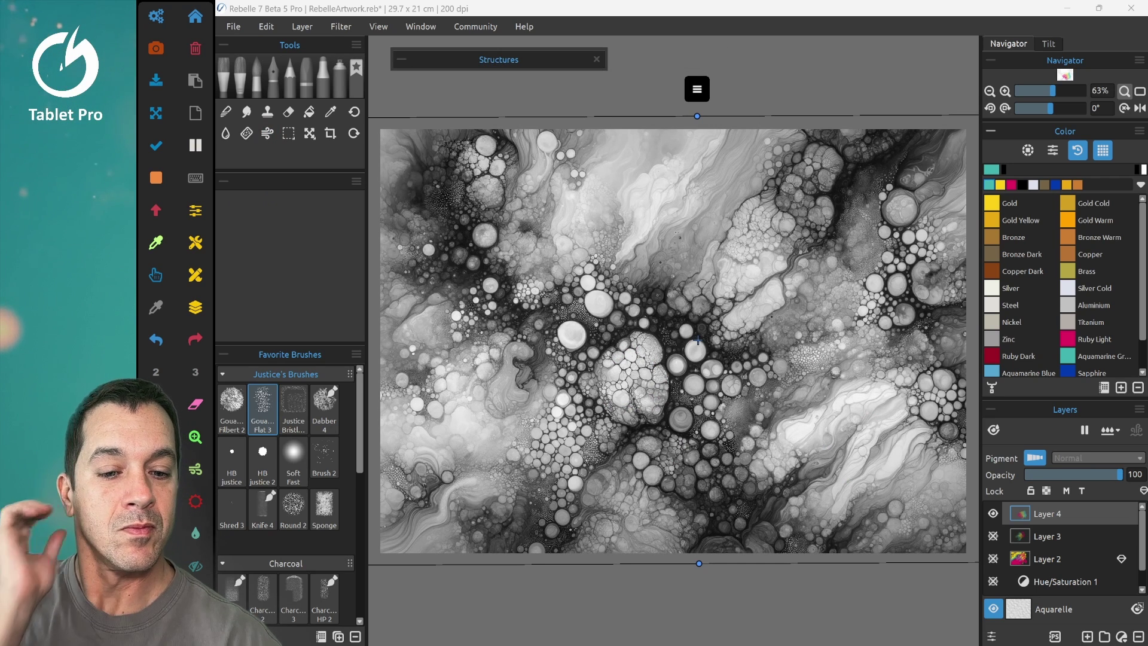
{"action": "key", "text": "Return"}
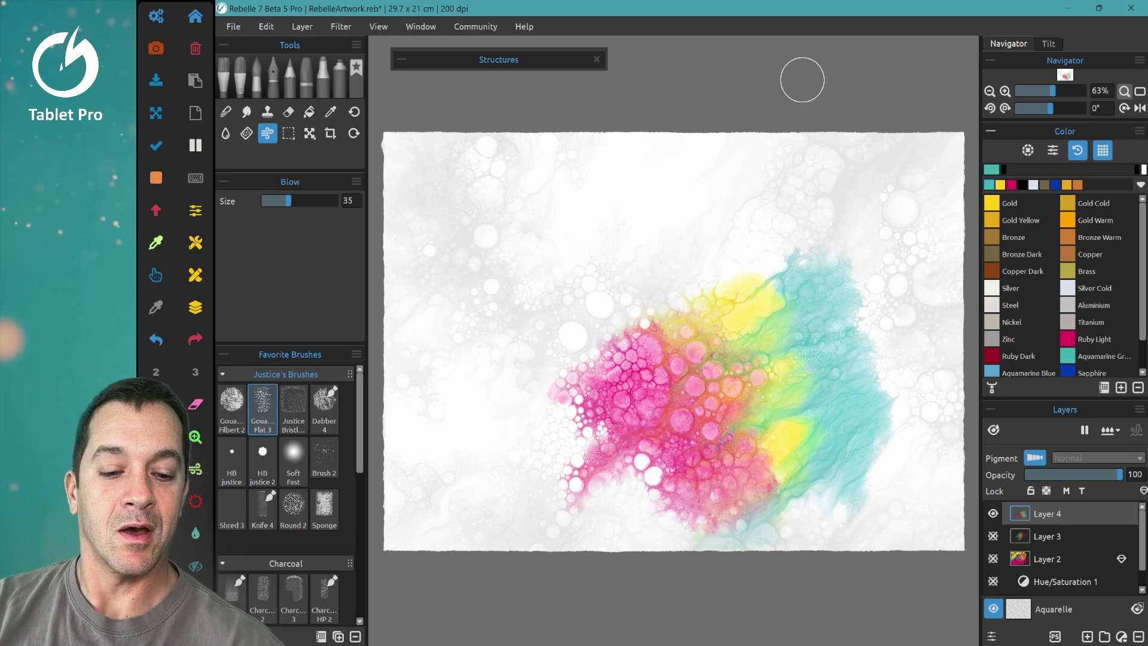
Switch to the Gouache Flat 3 watercolor brush and inspect its stroke, shape and background texture settings in the Brush Creator
{"action": "scroll", "coordinate": [802, 80], "scroll_direction": "up", "scroll_amount": 5}
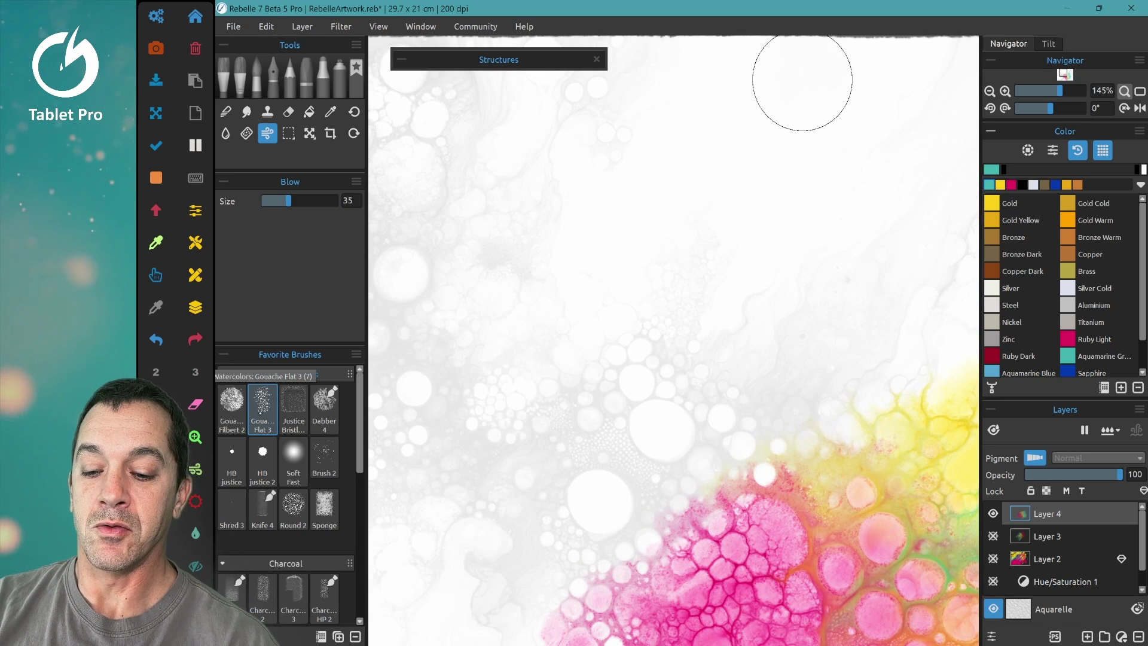
{"action": "key", "text": "b"}
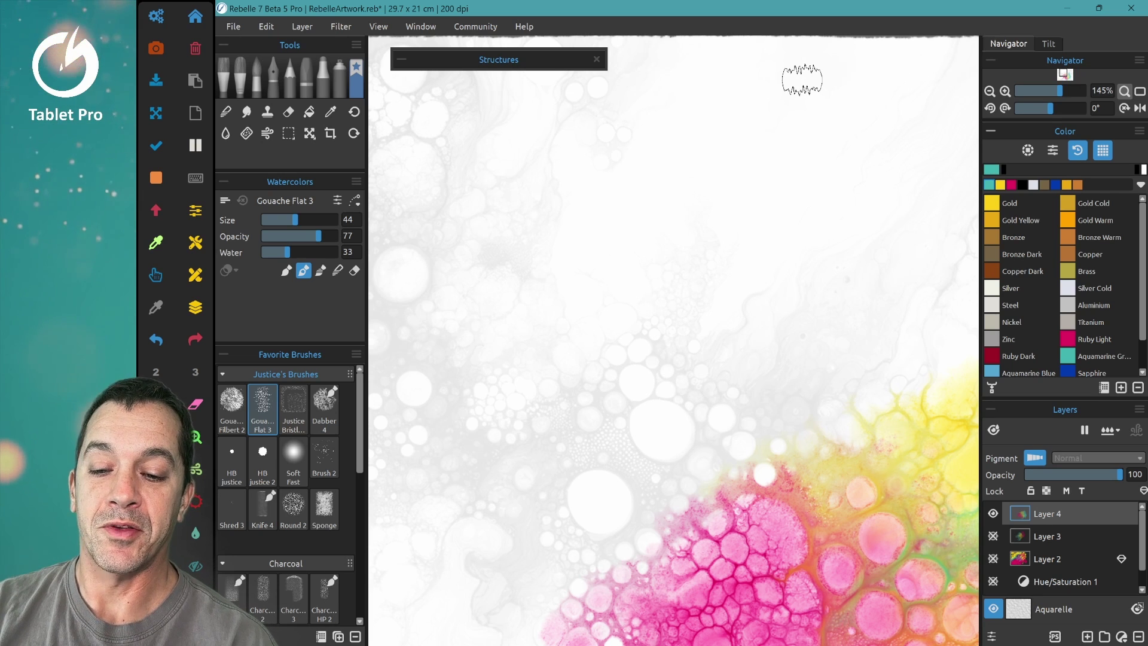
{"action": "left_click", "coordinate": [339, 200]}
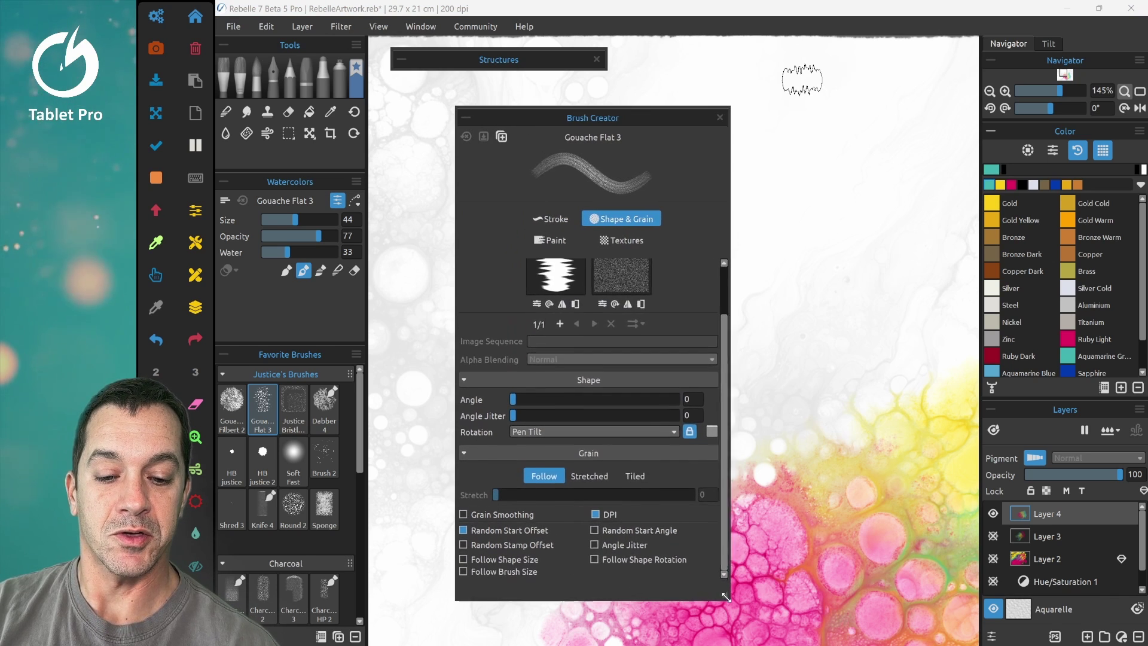
{"action": "left_click", "coordinate": [550, 224]}
{"action": "left_click", "coordinate": [556, 240]}
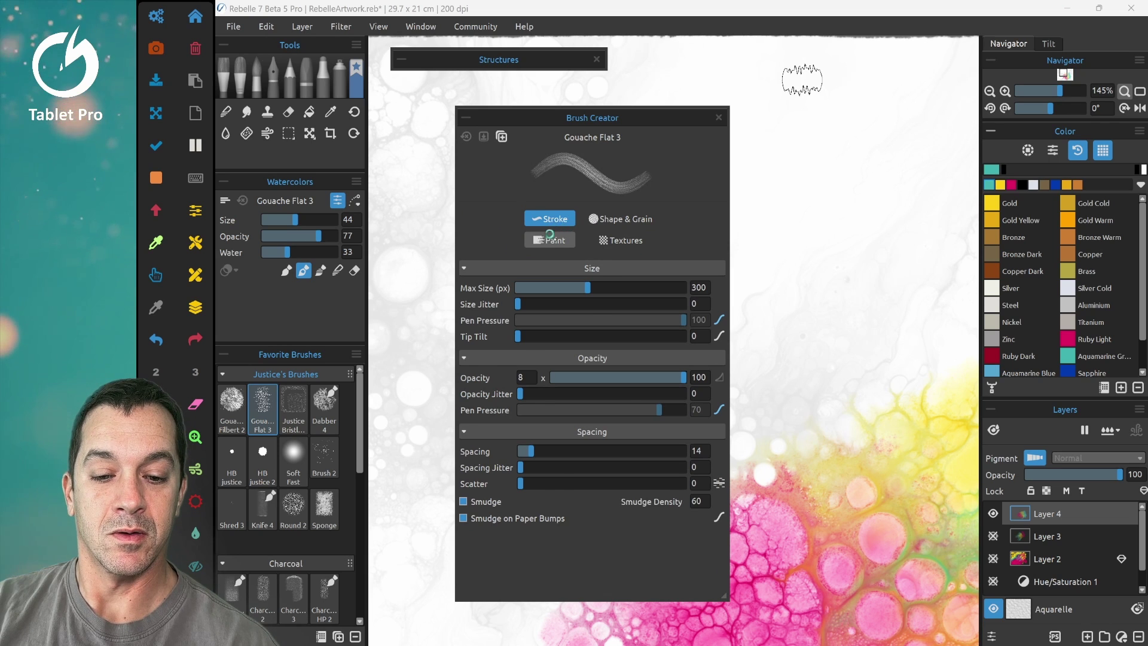
{"action": "left_click", "coordinate": [621, 239]}
{"action": "mouse_move", "coordinate": [723, 355]}
{"action": "left_mouse_down"}
{"action": "mouse_move", "coordinate": [723, 433]}
{"action": "mouse_move", "coordinate": [726, 310]}
{"action": "left_mouse_up"}
{"action": "left_click", "coordinate": [610, 287]}
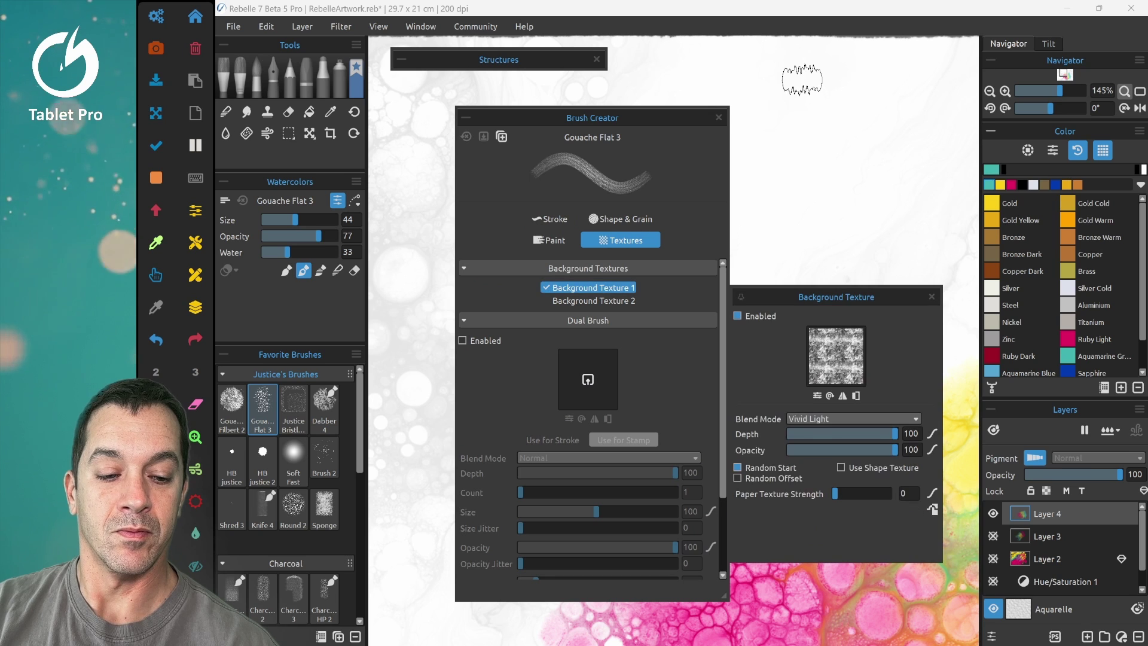
{"action": "left_click", "coordinate": [604, 287]}
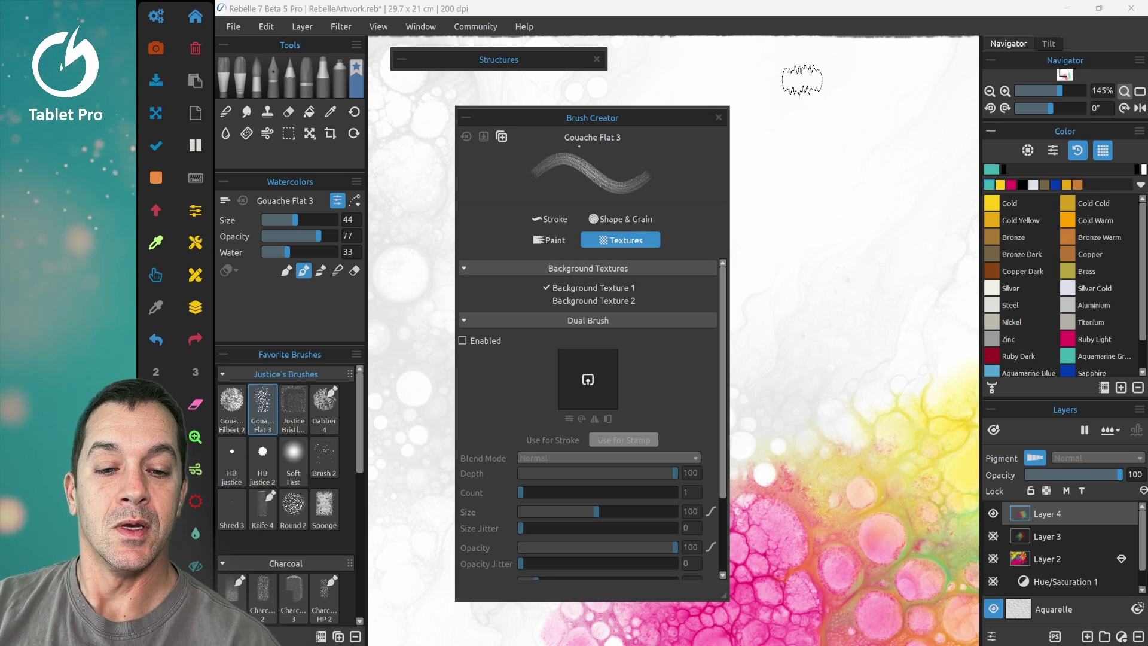
{"action": "left_click", "coordinate": [718, 117]}
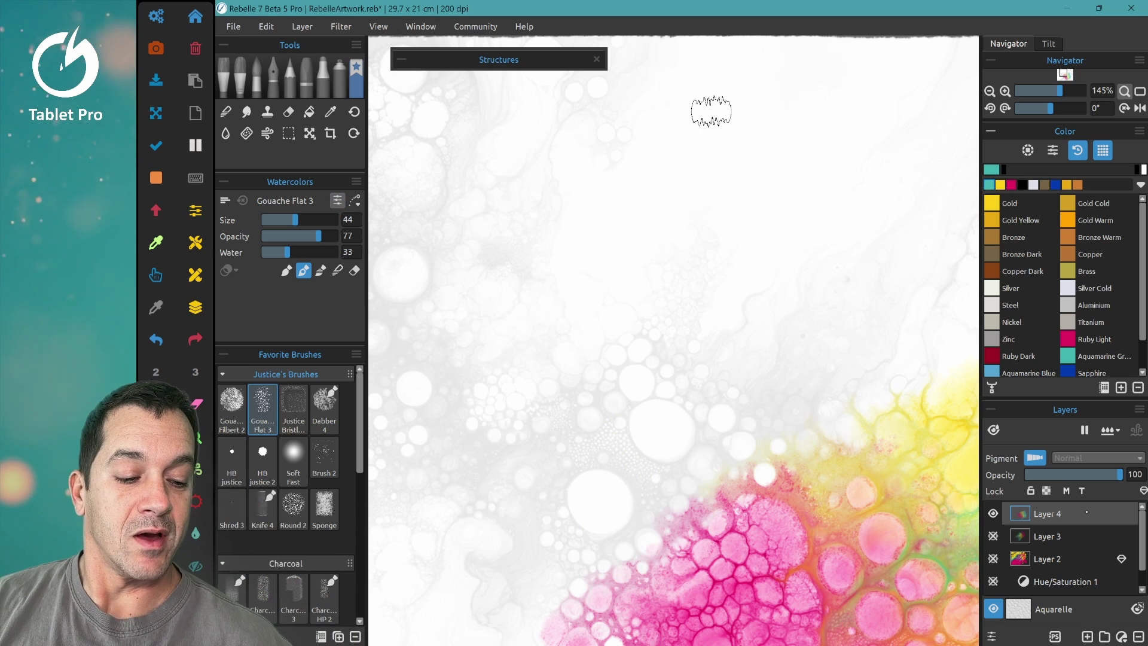
Add a new layer above Layer 4 and adjust its layer options
{"action": "left_click", "coordinate": [1086, 636]}
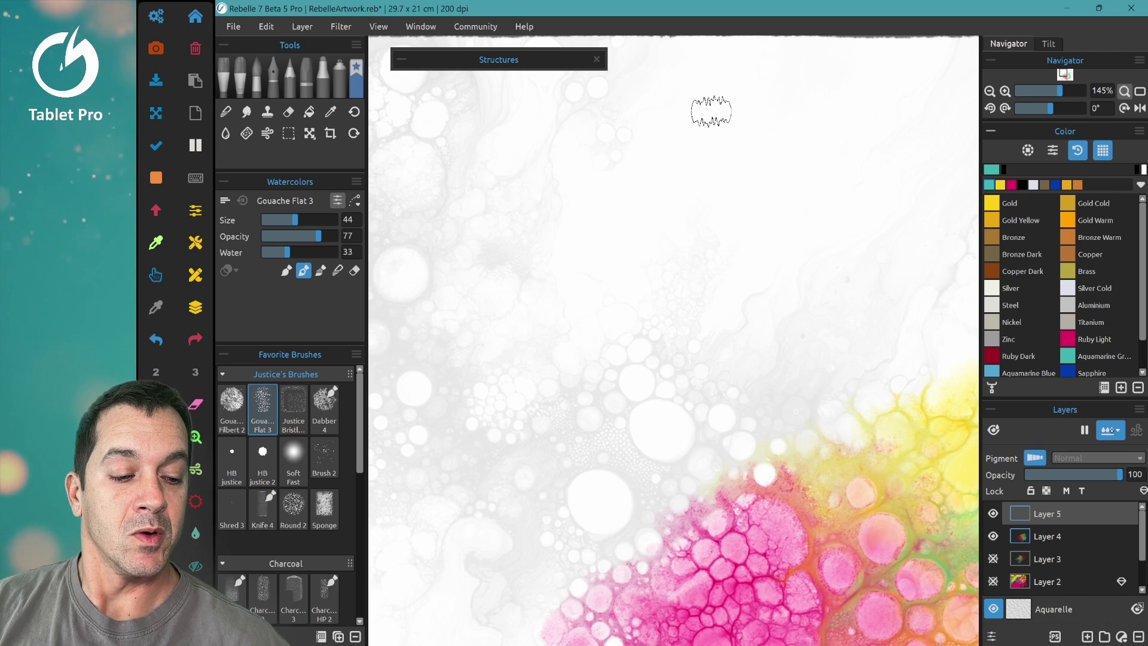
{"action": "left_click", "coordinate": [1110, 429]}
{"action": "left_click", "coordinate": [1091, 452]}
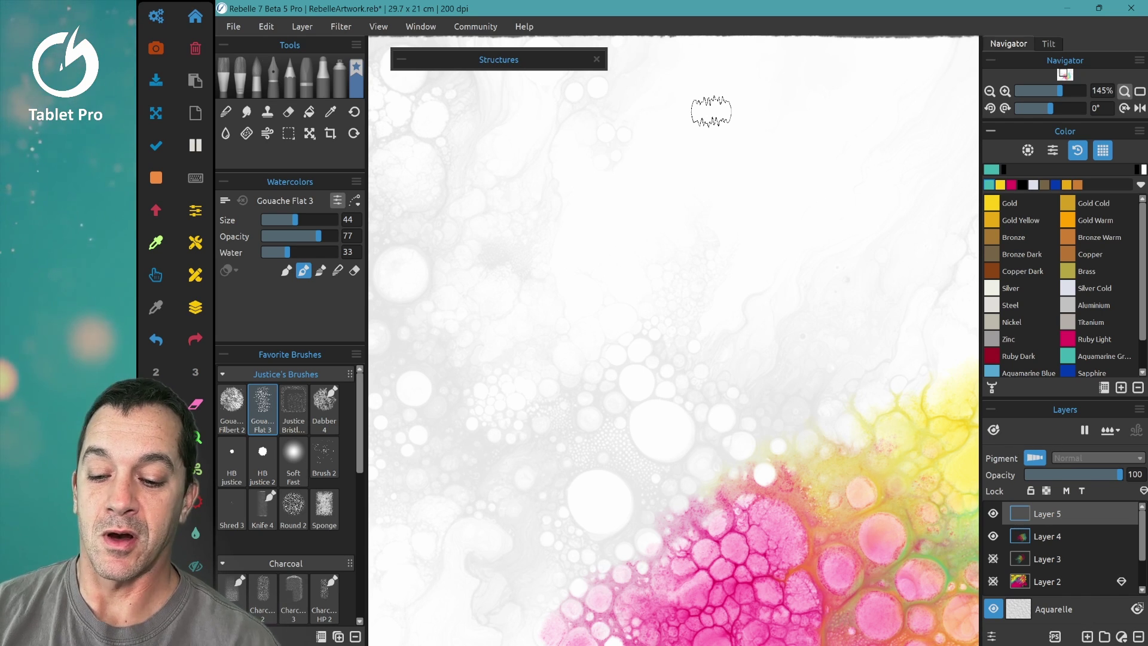
With diffusion paused, paint adjoining aquamarine green, ruby pink and yellow patches on Layer 5 with Gouache Flat 3
{"action": "mouse_move", "coordinate": [482, 404]}
{"action": "left_mouse_down"}
{"action": "mouse_move", "coordinate": [558, 333]}
{"action": "mouse_move", "coordinate": [676, 285]}
{"action": "mouse_move", "coordinate": [710, 351]}
{"action": "mouse_move", "coordinate": [755, 384]}
{"action": "mouse_move", "coordinate": [583, 248]}
{"action": "mouse_move", "coordinate": [663, 395]}
{"action": "left_mouse_up"}
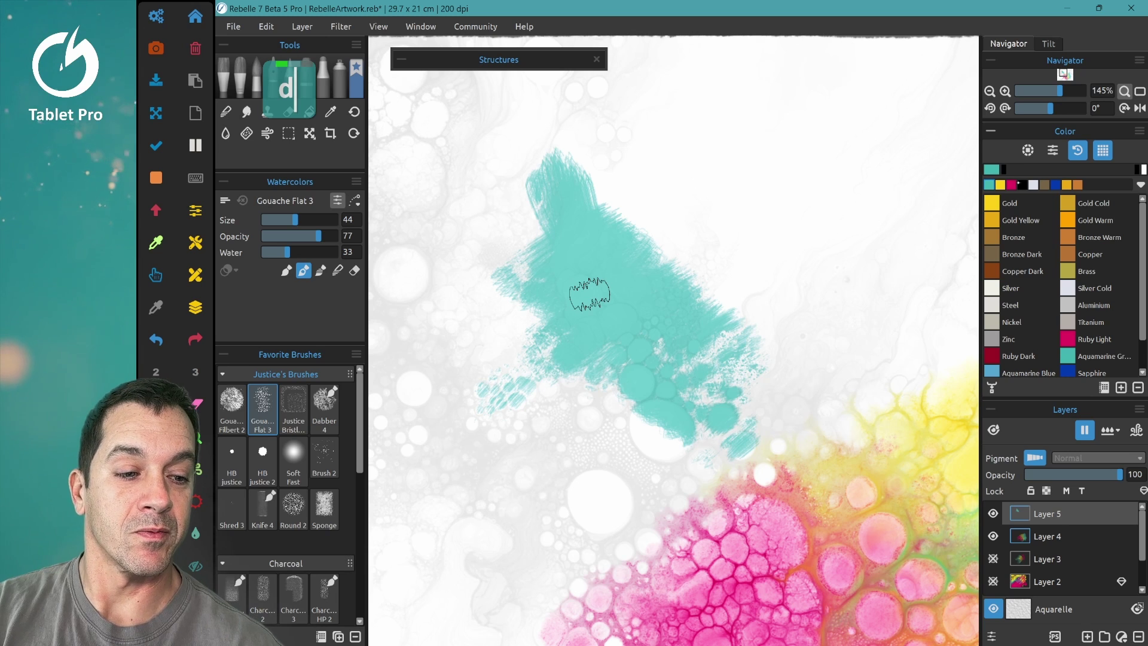
{"action": "mouse_move", "coordinate": [589, 293]}
{"action": "left_mouse_down"}
{"action": "mouse_move", "coordinate": [427, 366]}
{"action": "mouse_move", "coordinate": [462, 314]}
{"action": "mouse_move", "coordinate": [400, 411]}
{"action": "mouse_move", "coordinate": [415, 441]}
{"action": "mouse_move", "coordinate": [478, 404]}
{"action": "mouse_move", "coordinate": [601, 378]}
{"action": "mouse_move", "coordinate": [502, 541]}
{"action": "mouse_move", "coordinate": [674, 471]}
{"action": "mouse_move", "coordinate": [567, 579]}
{"action": "mouse_move", "coordinate": [593, 534]}
{"action": "mouse_move", "coordinate": [515, 431]}
{"action": "mouse_move", "coordinate": [466, 320]}
{"action": "mouse_move", "coordinate": [428, 328]}
{"action": "mouse_move", "coordinate": [458, 327]}
{"action": "mouse_move", "coordinate": [405, 311]}
{"action": "left_mouse_up"}
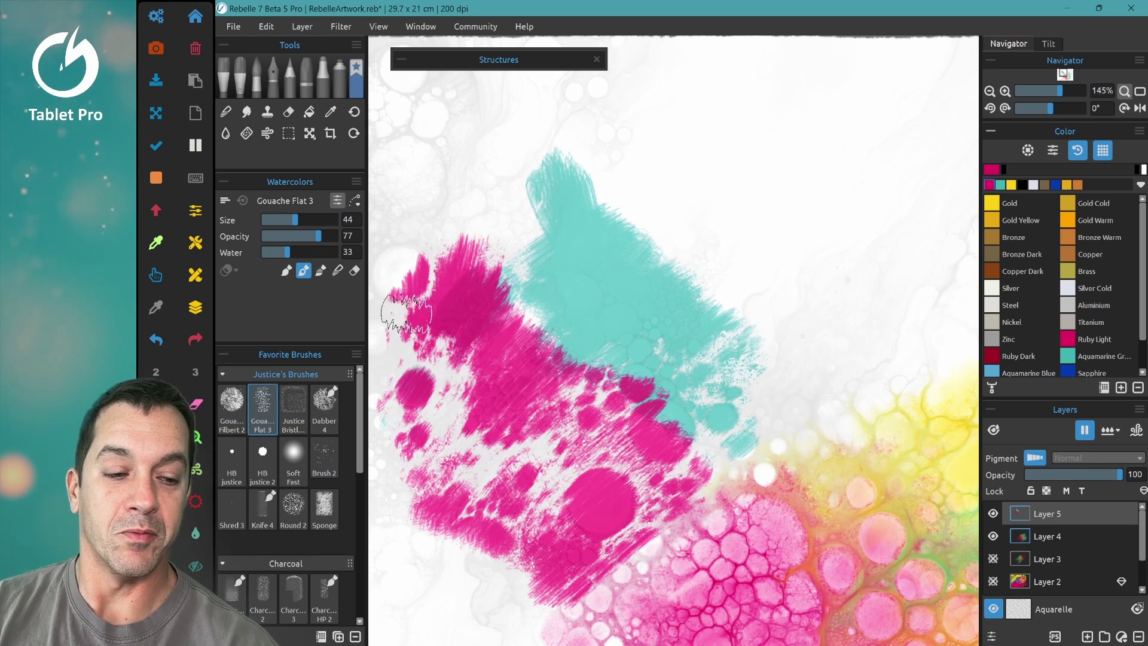
{"action": "mouse_move", "coordinate": [621, 167]}
{"action": "left_mouse_down"}
{"action": "mouse_move", "coordinate": [730, 107]}
{"action": "mouse_move", "coordinate": [692, 180]}
{"action": "mouse_move", "coordinate": [743, 238]}
{"action": "mouse_move", "coordinate": [769, 316]}
{"action": "mouse_move", "coordinate": [758, 397]}
{"action": "mouse_move", "coordinate": [750, 267]}
{"action": "mouse_move", "coordinate": [640, 210]}
{"action": "mouse_move", "coordinate": [635, 141]}
{"action": "mouse_move", "coordinate": [616, 149]}
{"action": "left_mouse_up"}
{"action": "mouse_move", "coordinate": [500, 280]}
{"action": "left_mouse_down"}
{"action": "mouse_move", "coordinate": [495, 242]}
{"action": "mouse_move", "coordinate": [465, 276]}
{"action": "mouse_move", "coordinate": [497, 220]}
{"action": "mouse_move", "coordinate": [489, 279]}
{"action": "mouse_move", "coordinate": [514, 297]}
{"action": "mouse_move", "coordinate": [507, 357]}
{"action": "left_mouse_up"}
Paint an Asphalt black patch over the upper edge of the pink area, finishing with Gouache Filbert 2, and resume diffusion
{"action": "left_click_drag", "start_coordinate": [1140, 286], "coordinate": [1140, 318]}
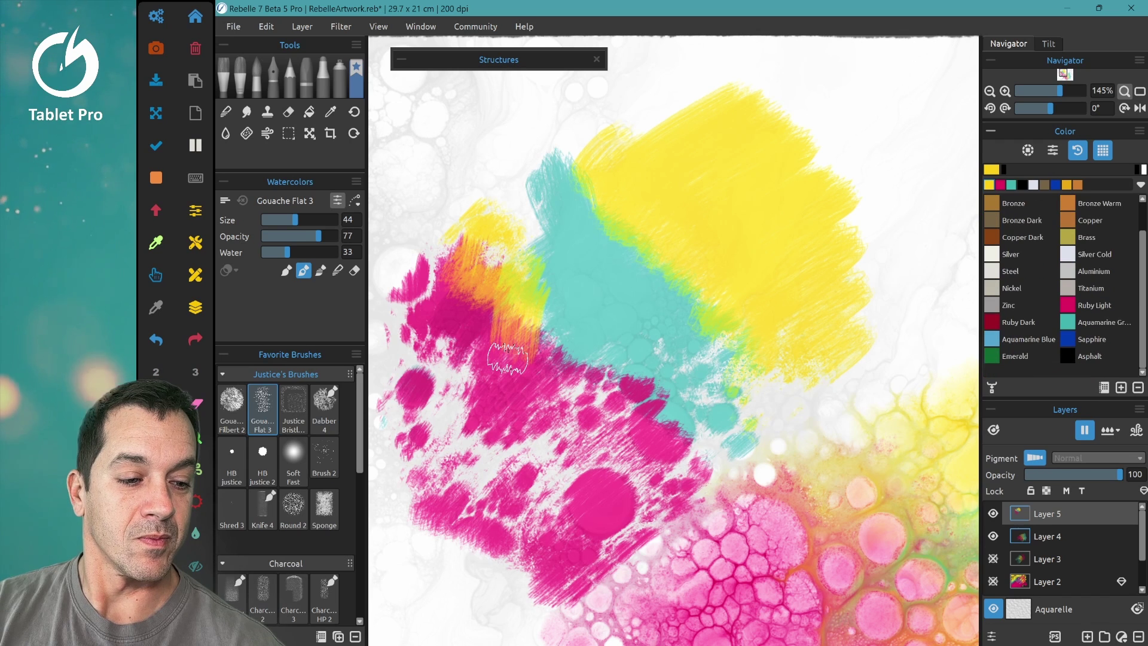
{"action": "left_click", "coordinate": [1068, 356]}
{"action": "mouse_move", "coordinate": [472, 200]}
{"action": "left_mouse_down"}
{"action": "mouse_move", "coordinate": [430, 269]}
{"action": "mouse_move", "coordinate": [400, 263]}
{"action": "mouse_move", "coordinate": [490, 197]}
{"action": "mouse_move", "coordinate": [421, 365]}
{"action": "left_mouse_up"}
{"action": "left_click", "coordinate": [231, 409]}
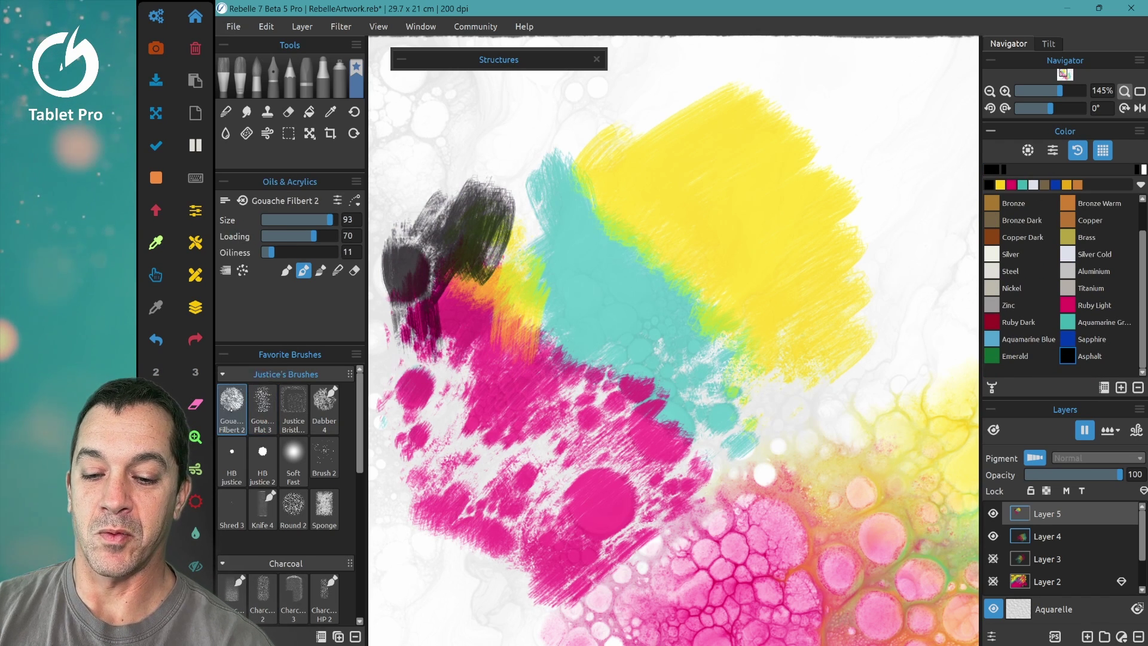
{"action": "mouse_move", "coordinate": [456, 187]}
{"action": "left_mouse_down"}
{"action": "mouse_move", "coordinate": [418, 171]}
{"action": "mouse_move", "coordinate": [406, 209]}
{"action": "mouse_move", "coordinate": [474, 243]}
{"action": "mouse_move", "coordinate": [392, 386]}
{"action": "mouse_move", "coordinate": [410, 243]}
{"action": "mouse_move", "coordinate": [423, 256]}
{"action": "mouse_move", "coordinate": [461, 205]}
{"action": "mouse_move", "coordinate": [447, 288]}
{"action": "left_mouse_up"}
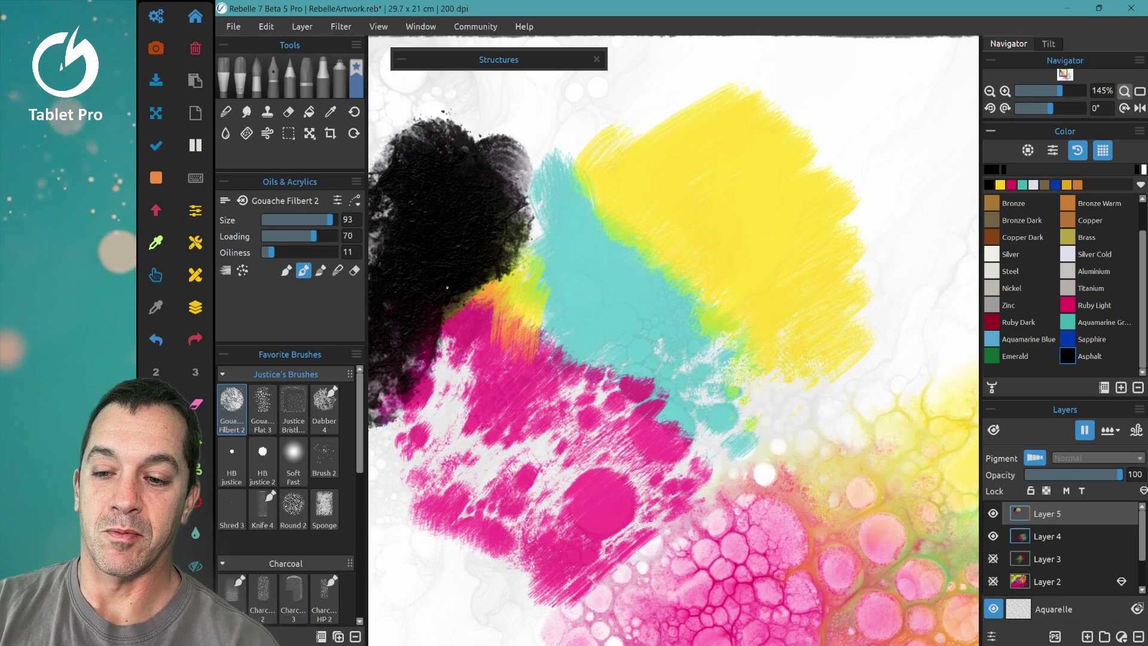
{"action": "key", "text": "d"}
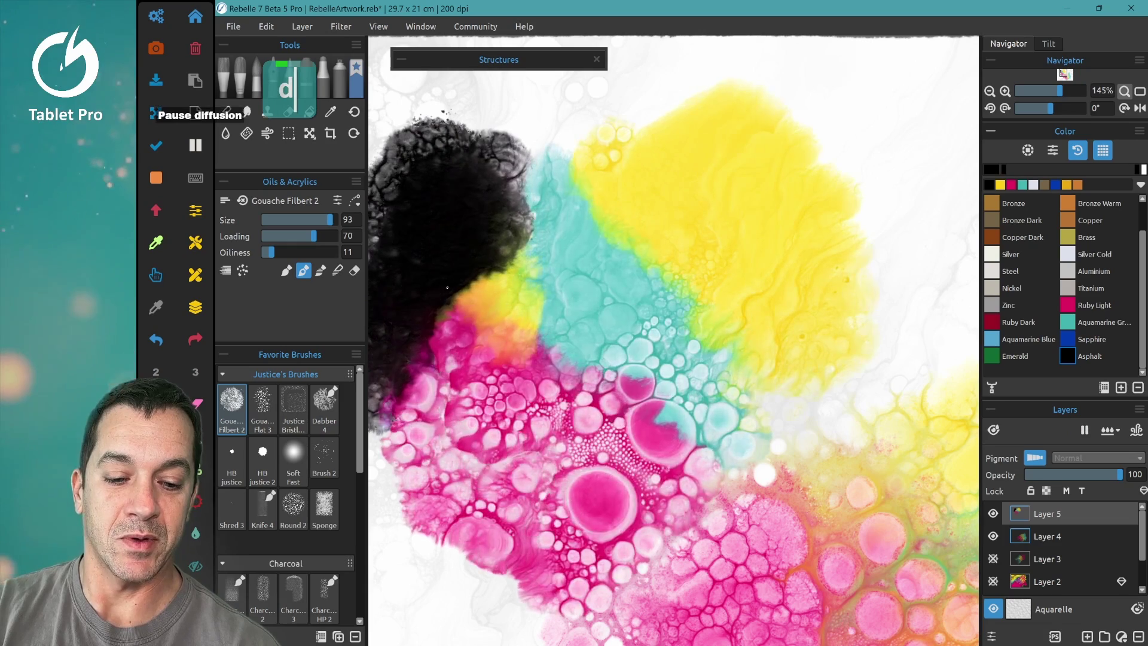
Tilt the canvas toward the lower left so the wet Layer 5 paint flows, and compare it with the pre-tilt state by undoing
{"action": "left_click", "coordinate": [1048, 43]}
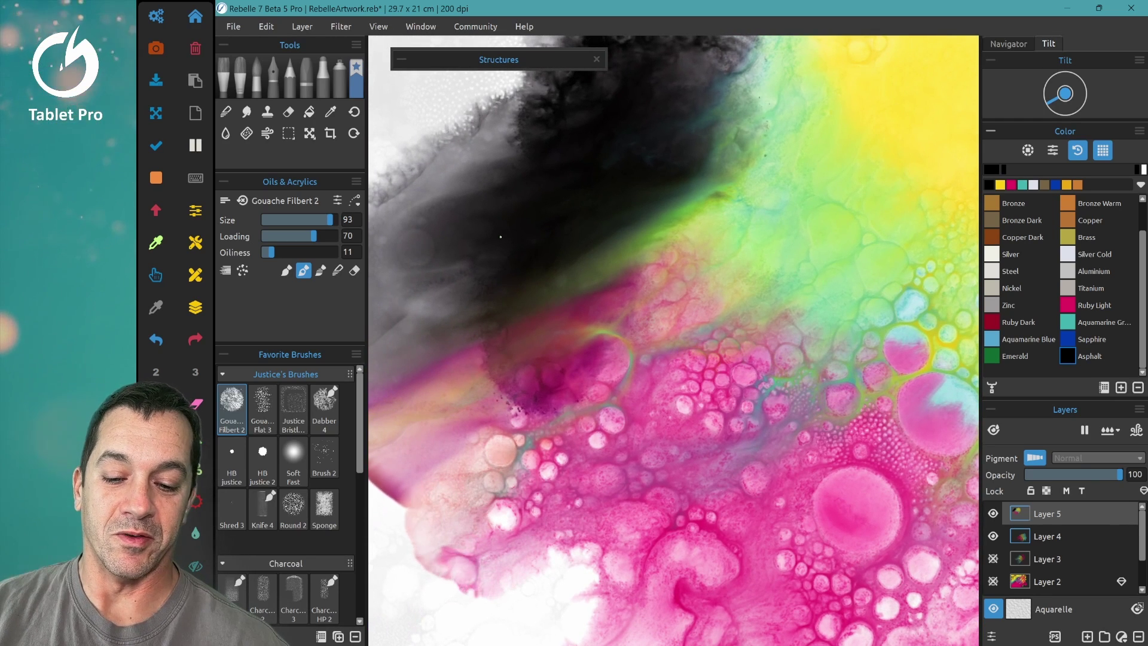
{"action": "scroll", "coordinate": [500, 237], "scroll_direction": "left", "scroll_amount": 3}
{"action": "scroll", "coordinate": [500, 237], "scroll_direction": "right", "scroll_amount": 1}
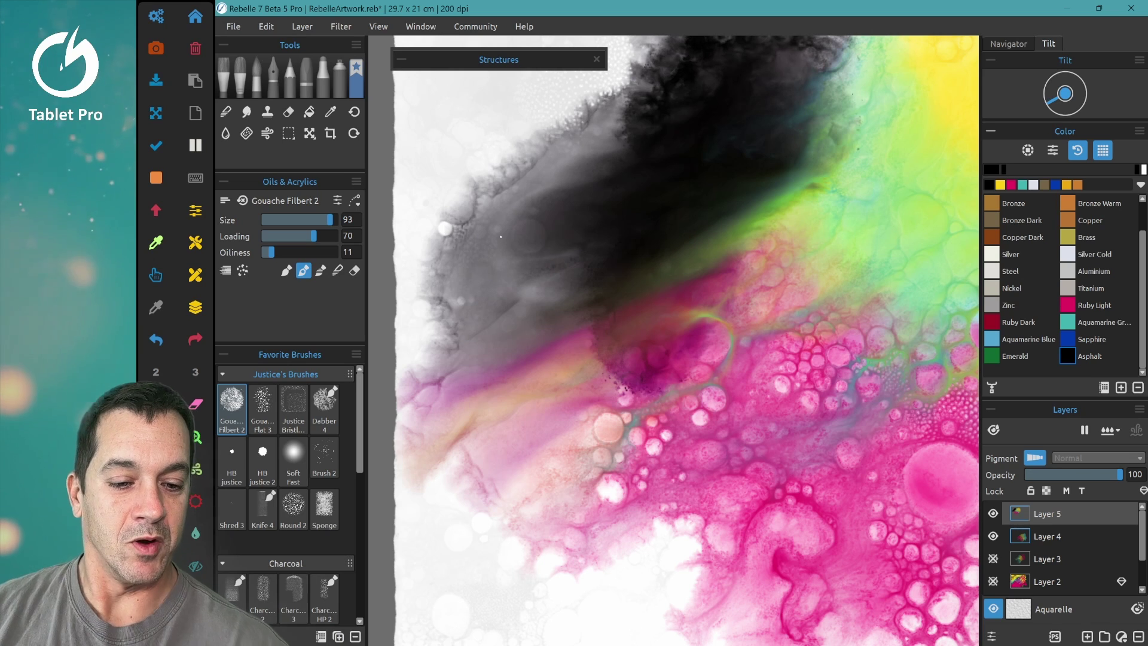
{"action": "scroll", "coordinate": [501, 236], "scroll_direction": "up", "scroll_amount": 1}
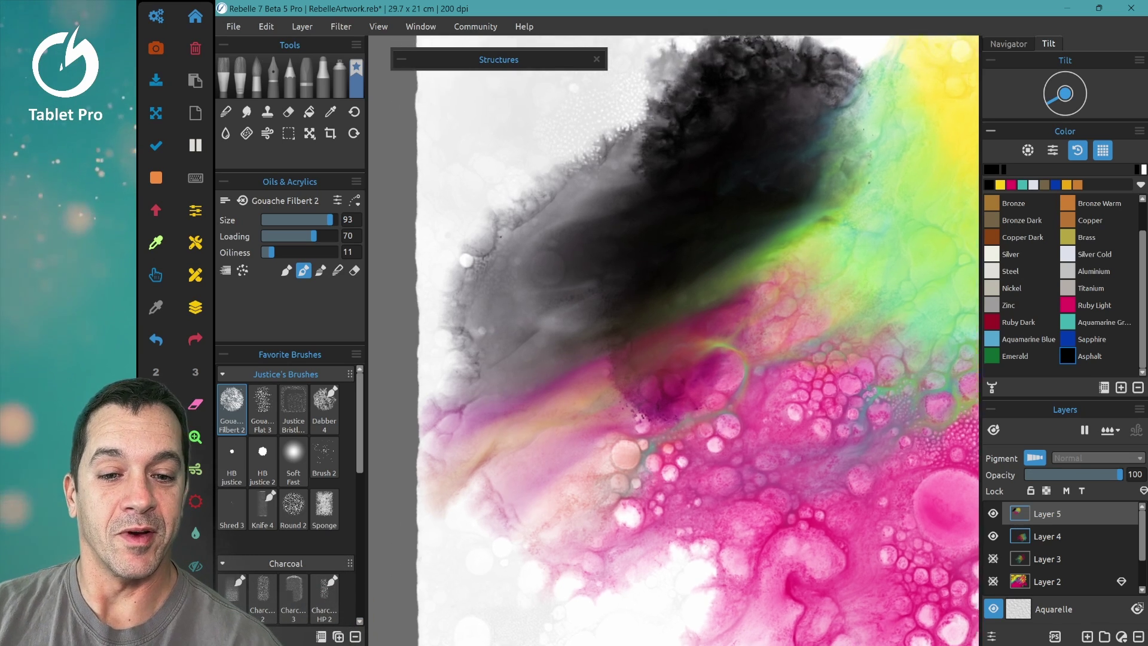
{"action": "key", "text": "ctrl+z"}
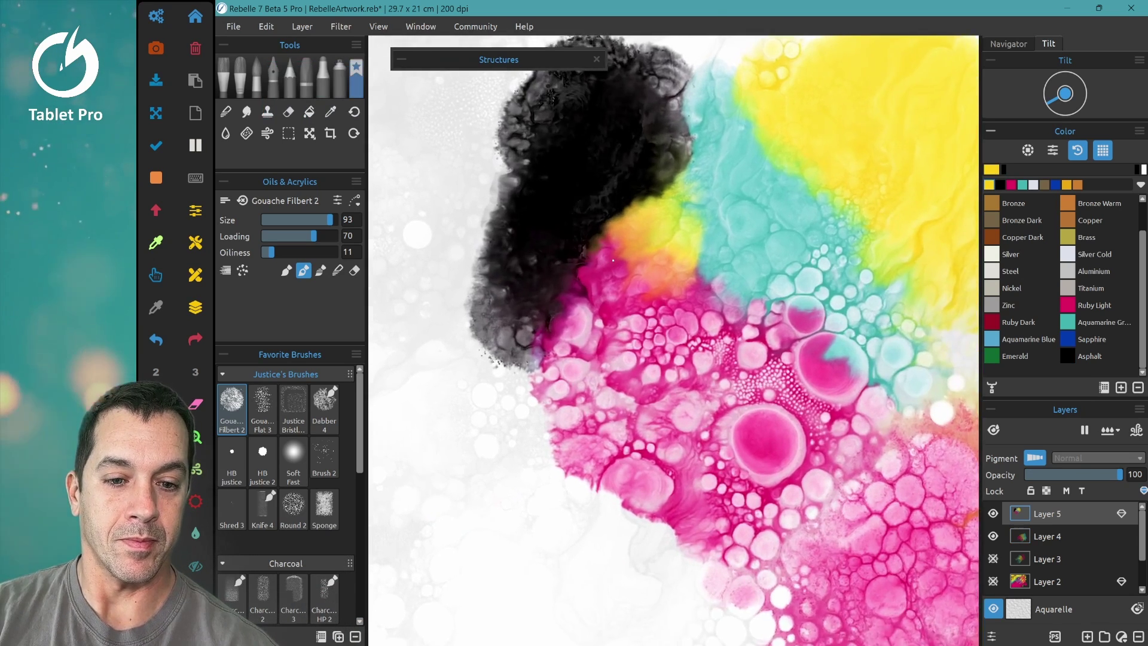
{"action": "scroll", "coordinate": [613, 260], "scroll_direction": "up", "scroll_amount": 1}
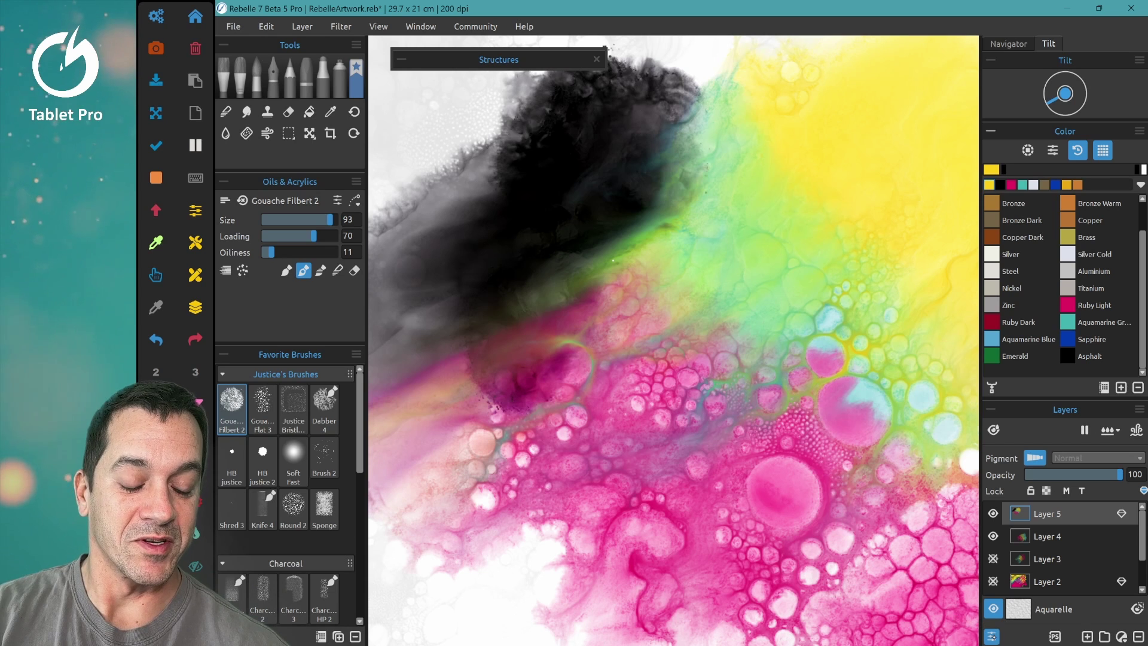
Open the Visual Settings and review the watercolor behavior, granulation, impasto and canvas visibility options
{"action": "left_click", "coordinate": [992, 636]}
{"action": "left_click_drag", "start_coordinate": [861, 339], "coordinate": [862, 249]}
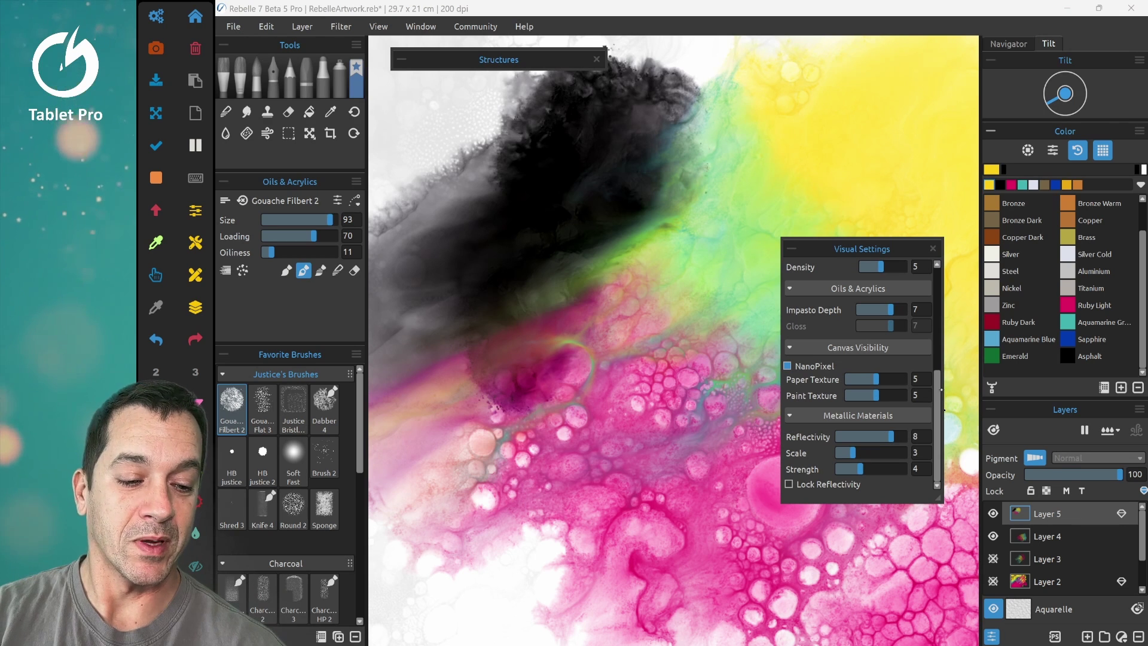
{"action": "scroll", "coordinate": [923, 290], "scroll_direction": "up", "scroll_amount": 5}
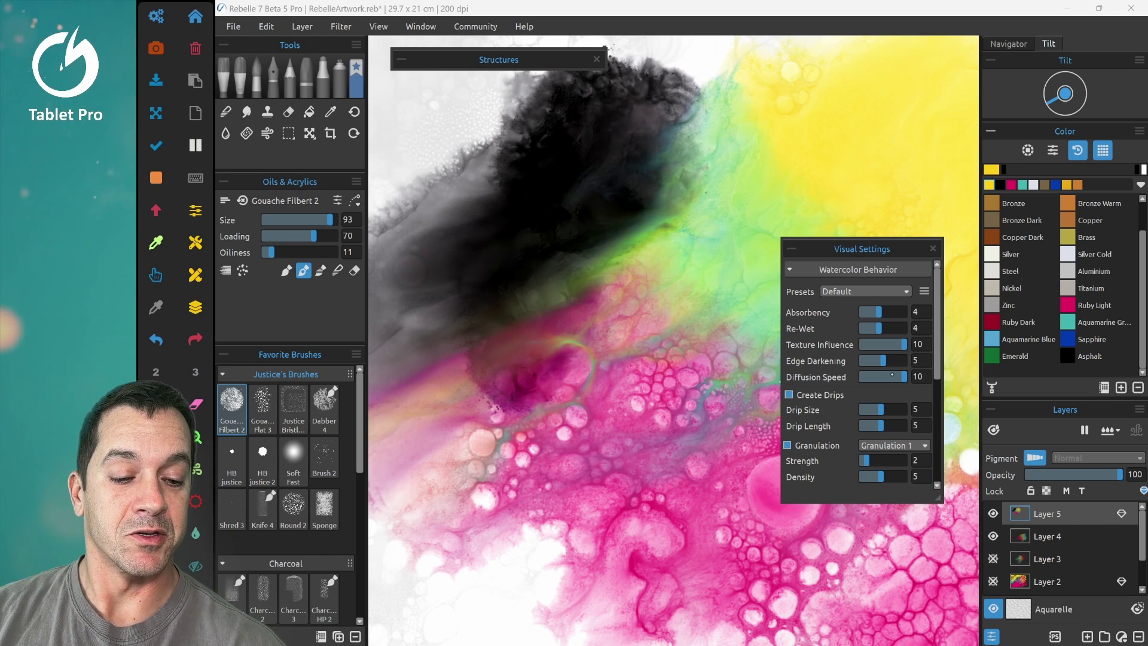
{"action": "scroll", "coordinate": [933, 345], "scroll_direction": "down", "scroll_amount": 2}
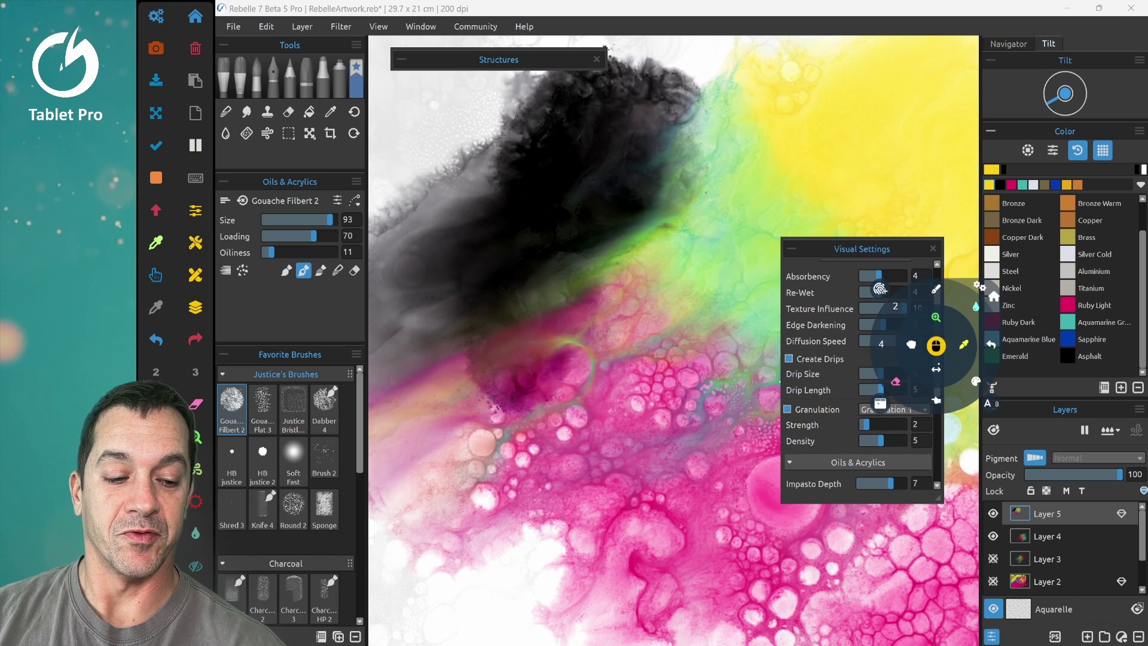
{"action": "scroll", "coordinate": [936, 348], "scroll_direction": "down", "scroll_amount": 3}
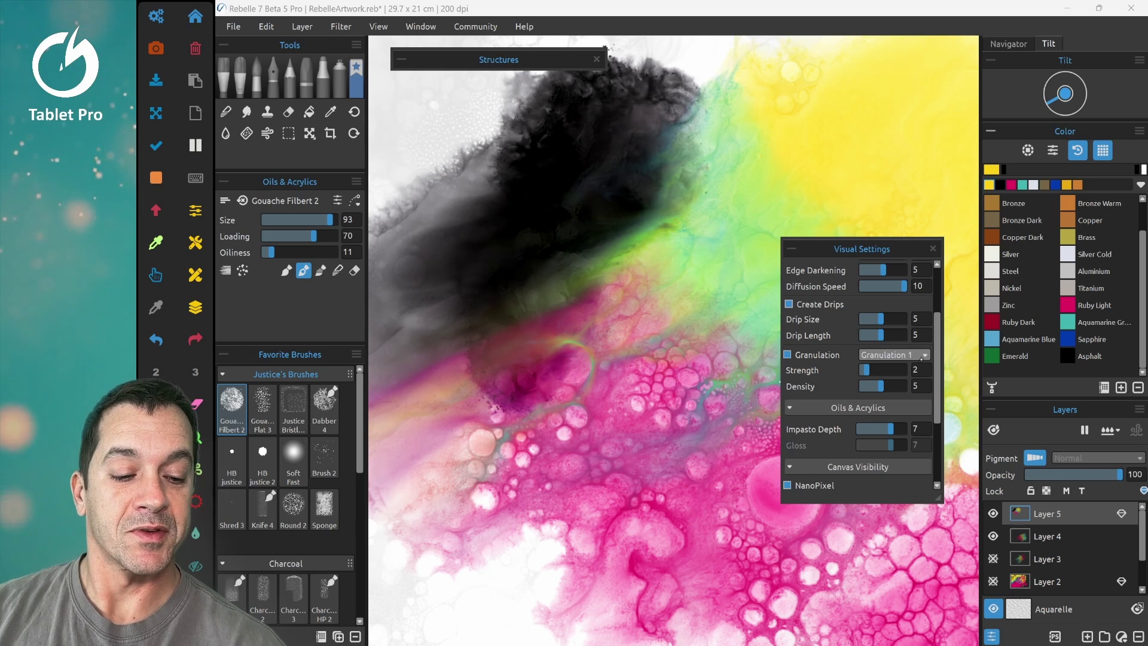
{"action": "scroll", "coordinate": [941, 359], "scroll_direction": "down", "scroll_amount": 7}
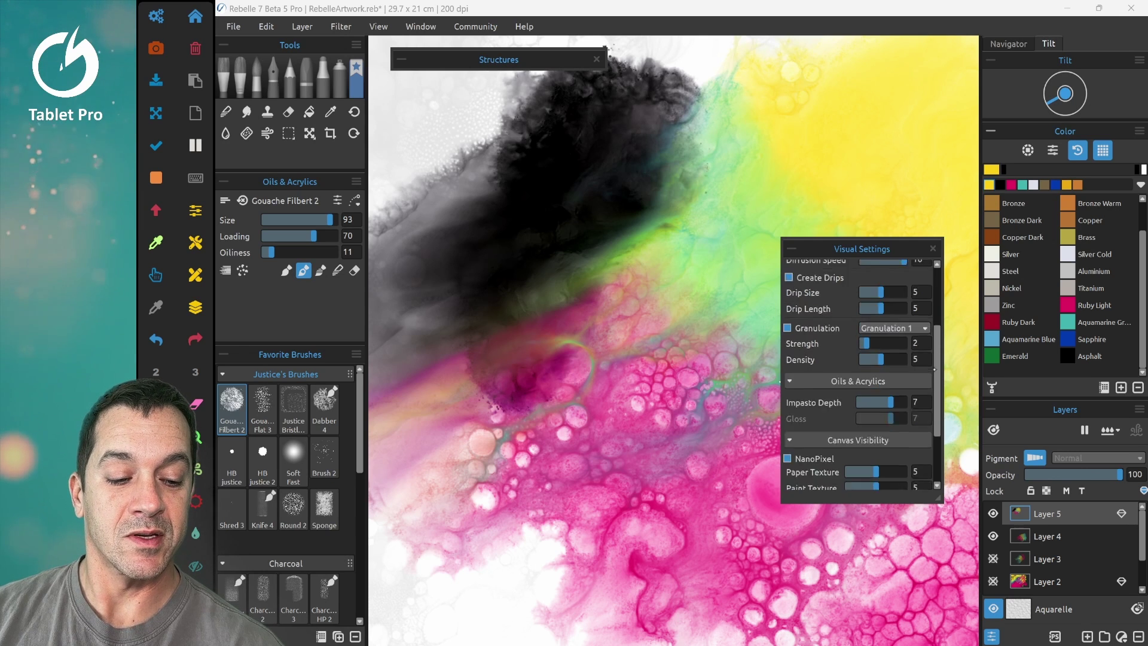
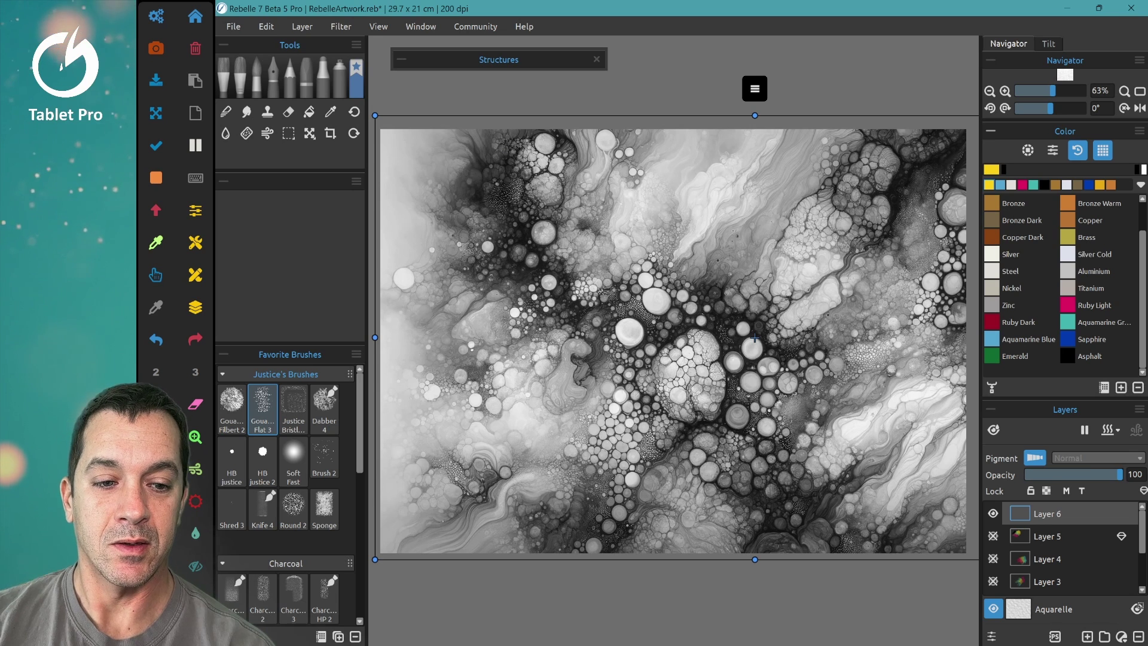
Commit the bubble structure's placement across the whole canvas and wet the empty Layer 6
{"action": "key", "text": "Return"}
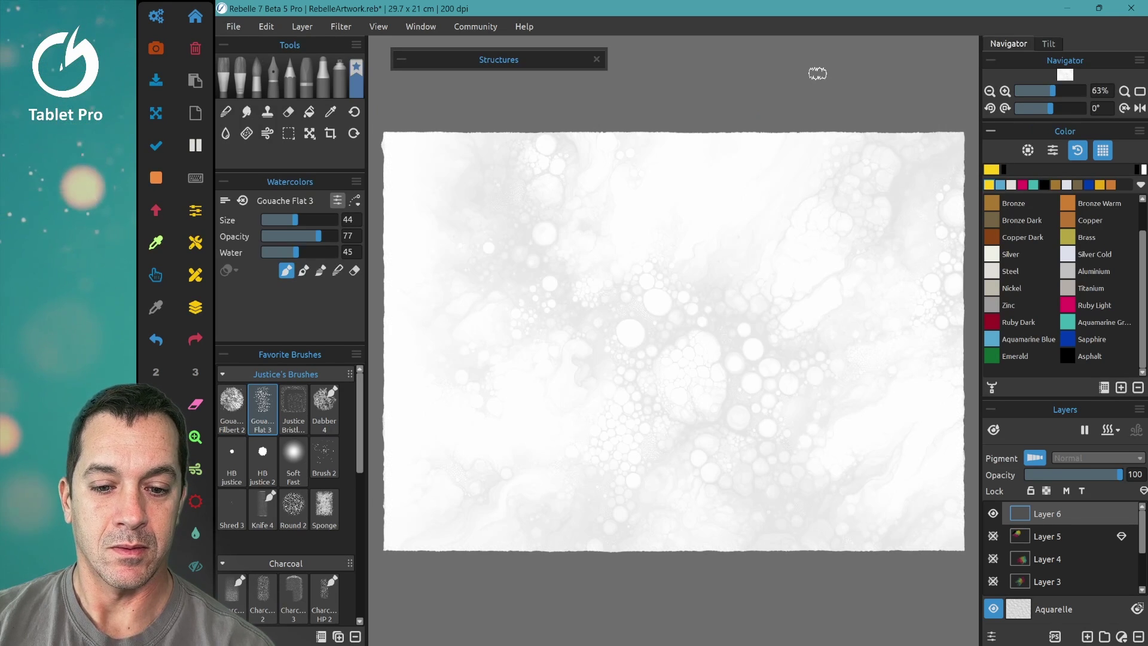
{"action": "left_click", "coordinate": [1110, 429]}
{"action": "left_click", "coordinate": [1101, 453]}
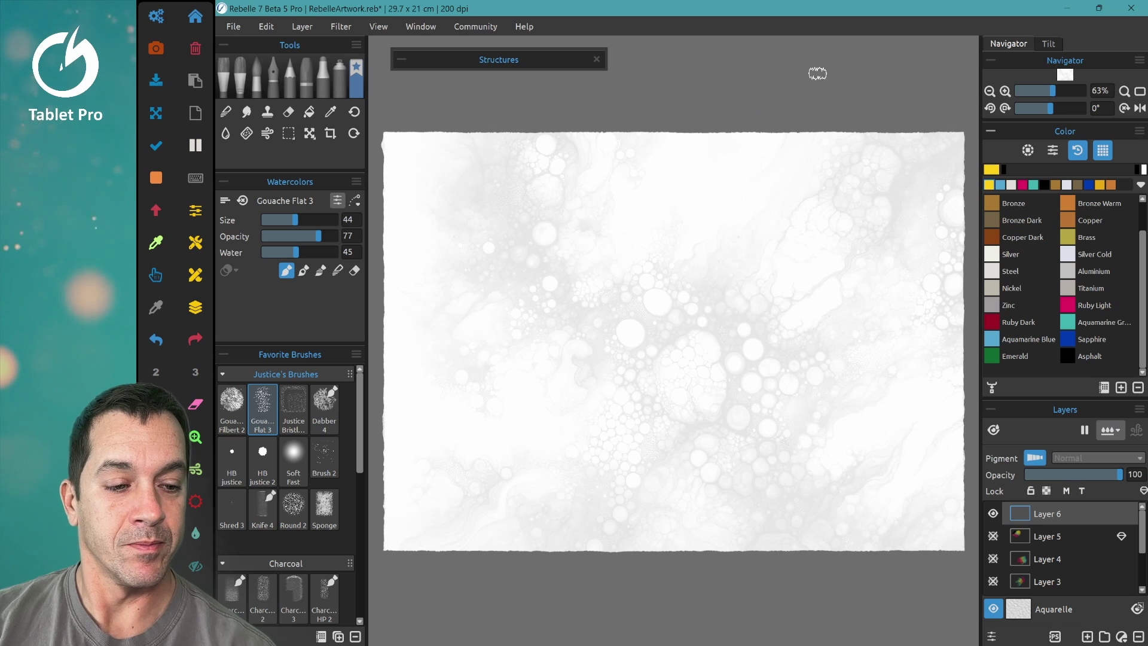
Paint diagonal zigzag bands of yellow, Nickel, Bronze and Bronze Dark on Layer 6 with Gouache Flat 3
{"action": "left_click_drag", "start_coordinate": [578, 258], "coordinate": [664, 246]}
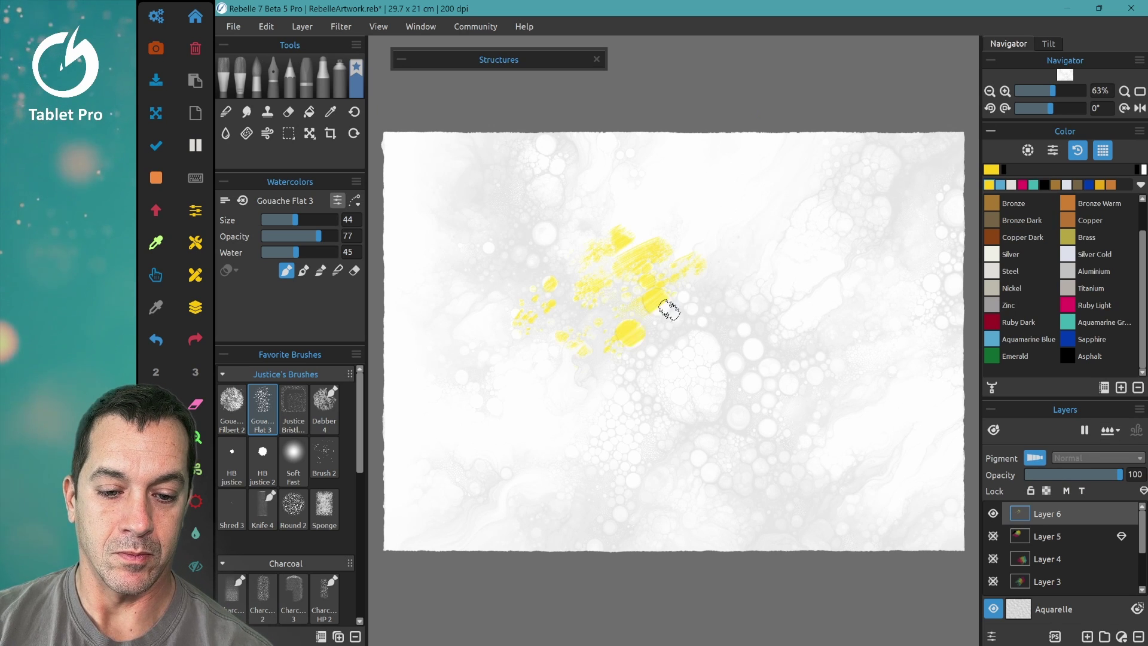
{"action": "mouse_move", "coordinate": [669, 309]}
{"action": "left_mouse_down"}
{"action": "mouse_move", "coordinate": [726, 323]}
{"action": "mouse_move", "coordinate": [734, 347]}
{"action": "mouse_move", "coordinate": [680, 469]}
{"action": "mouse_move", "coordinate": [739, 489]}
{"action": "left_mouse_up"}
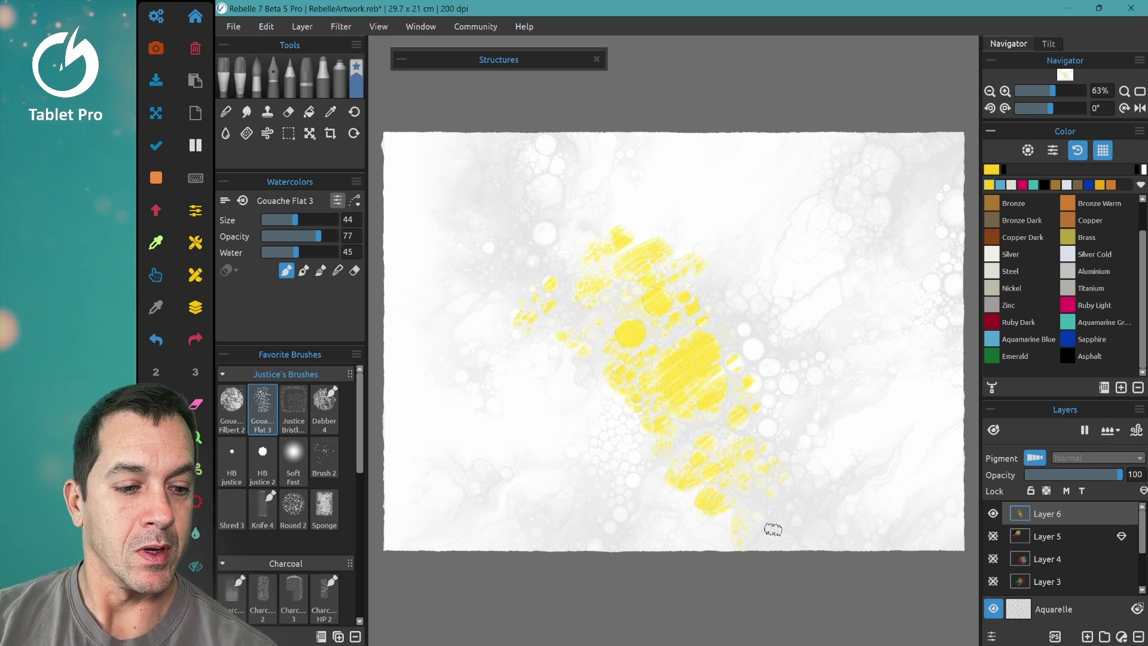
{"action": "mouse_move", "coordinate": [493, 355]}
{"action": "left_mouse_down"}
{"action": "mouse_move", "coordinate": [618, 368]}
{"action": "mouse_move", "coordinate": [627, 400]}
{"action": "mouse_move", "coordinate": [572, 488]}
{"action": "mouse_move", "coordinate": [613, 501]}
{"action": "mouse_move", "coordinate": [697, 477]}
{"action": "mouse_move", "coordinate": [710, 518]}
{"action": "mouse_move", "coordinate": [689, 561]}
{"action": "left_mouse_up"}
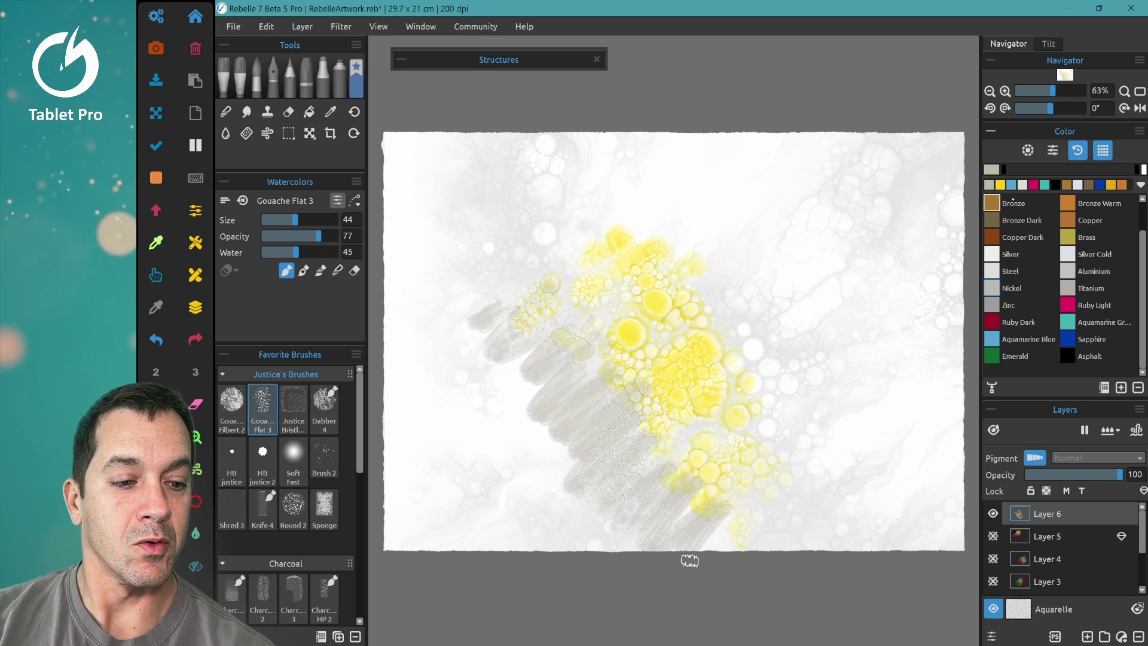
{"action": "mouse_move", "coordinate": [400, 335]}
{"action": "left_mouse_down"}
{"action": "mouse_move", "coordinate": [476, 369]}
{"action": "mouse_move", "coordinate": [499, 417]}
{"action": "mouse_move", "coordinate": [503, 488]}
{"action": "mouse_move", "coordinate": [605, 516]}
{"action": "left_mouse_up"}
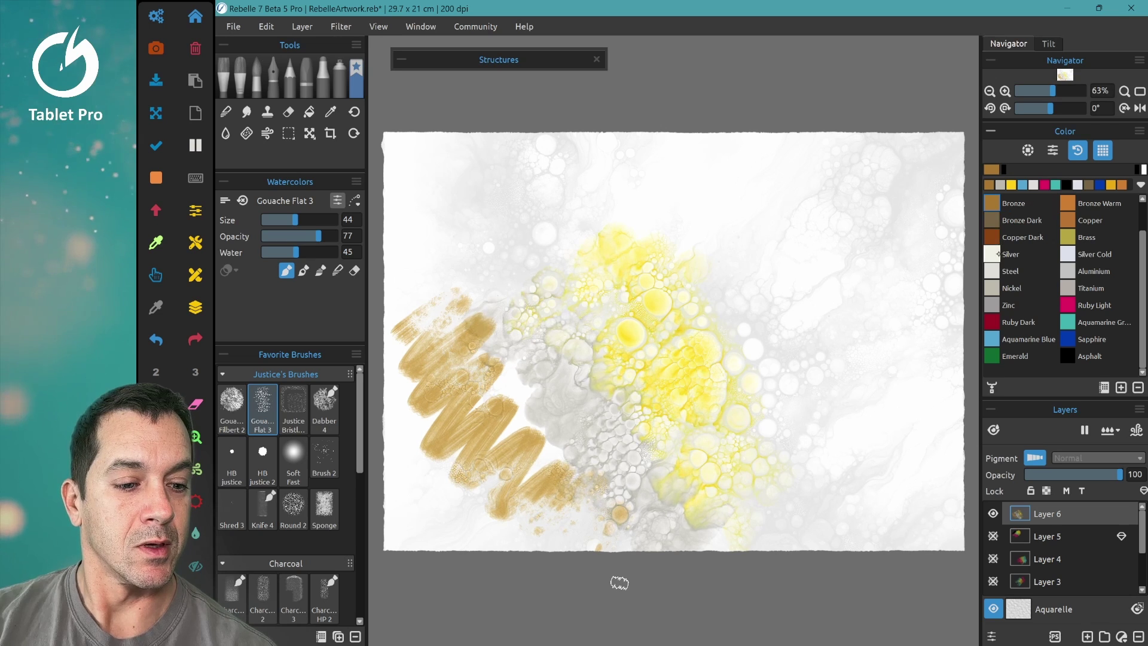
{"action": "mouse_move", "coordinate": [656, 205]}
{"action": "left_mouse_down"}
{"action": "mouse_move", "coordinate": [718, 223]}
{"action": "mouse_move", "coordinate": [748, 264]}
{"action": "mouse_move", "coordinate": [750, 332]}
{"action": "mouse_move", "coordinate": [840, 439]}
{"action": "mouse_move", "coordinate": [825, 522]}
{"action": "left_mouse_up"}
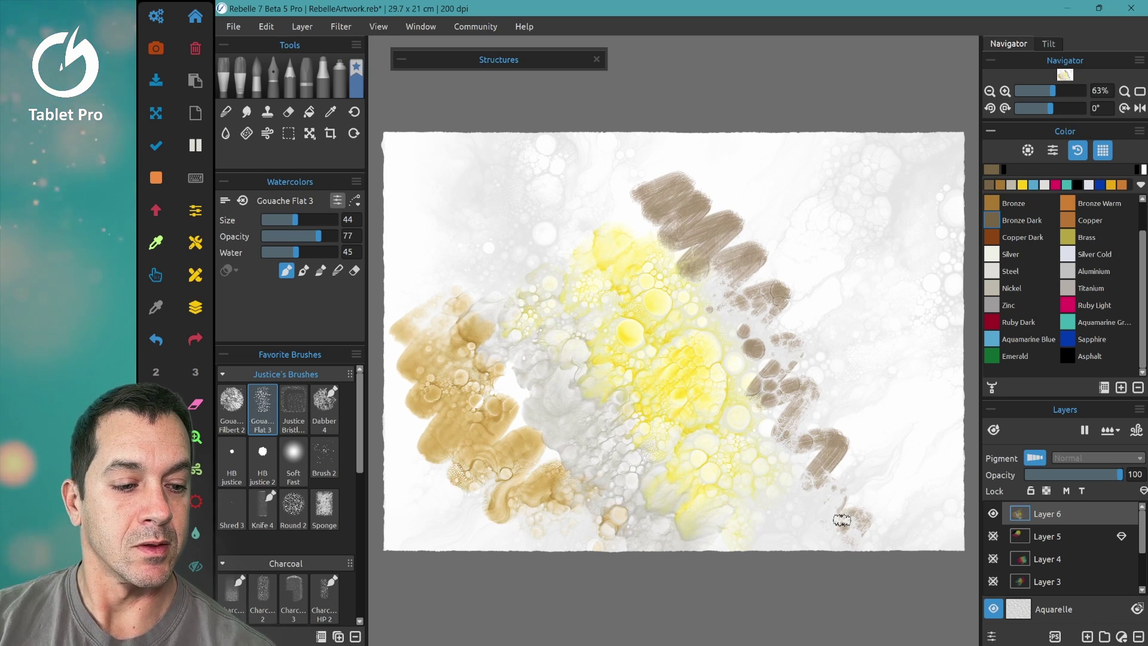
Sweep two long Ruby Light strokes diagonally from the canvas's upper right to its lower left, crossing the other colors
{"action": "left_click", "coordinate": [1068, 306]}
{"action": "mouse_move", "coordinate": [946, 190]}
{"action": "left_mouse_down"}
{"action": "mouse_move", "coordinate": [798, 362]}
{"action": "mouse_move", "coordinate": [472, 547]}
{"action": "left_mouse_up"}
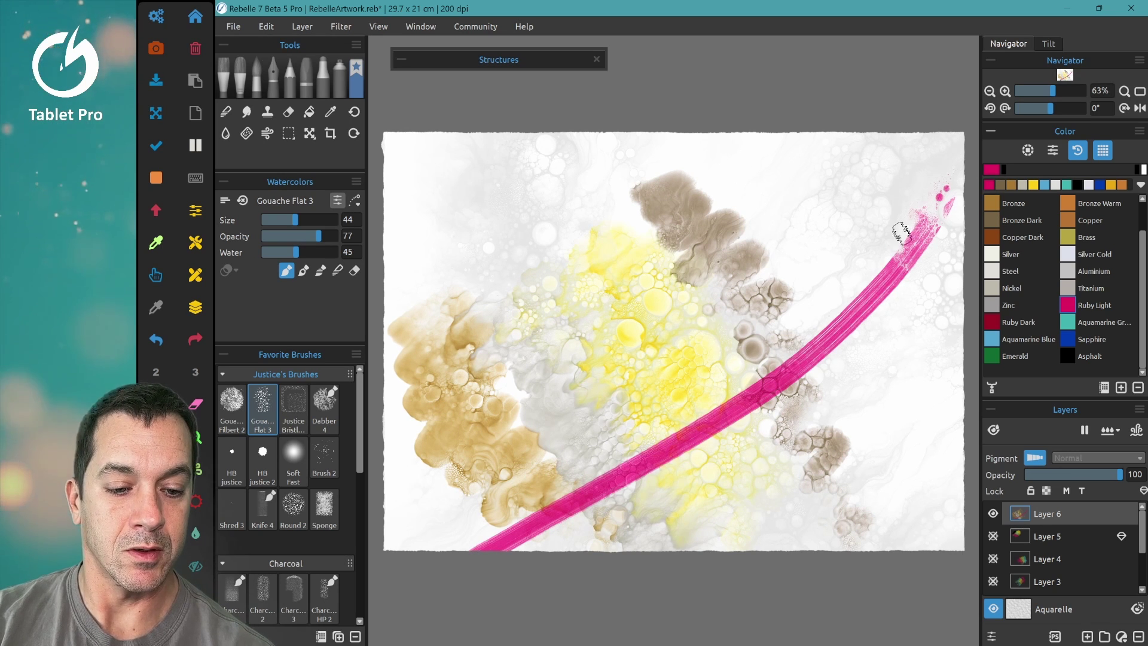
{"action": "mouse_move", "coordinate": [897, 227]}
{"action": "left_mouse_down"}
{"action": "mouse_move", "coordinate": [736, 381]}
{"action": "mouse_move", "coordinate": [536, 520]}
{"action": "mouse_move", "coordinate": [456, 559]}
{"action": "left_mouse_up"}
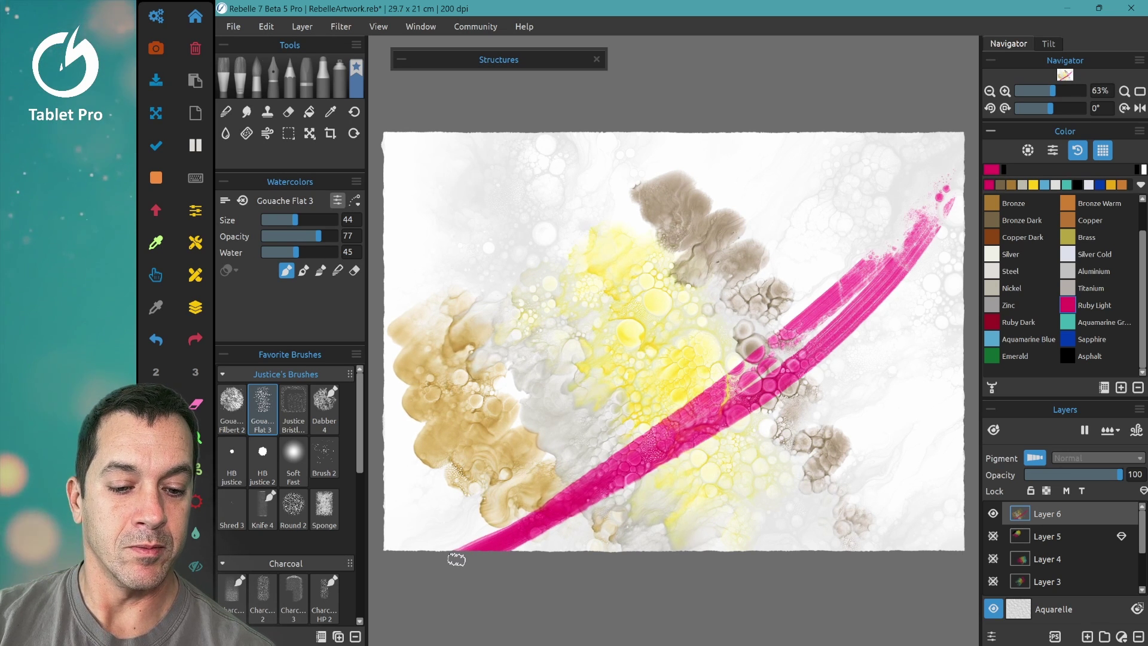
Tilt the canvas toward the upper left so the Layer 6 colors flow through the structure, and inspect the bubble details and overall composition
{"action": "scroll", "coordinate": [456, 559], "scroll_direction": "up", "scroll_amount": 5}
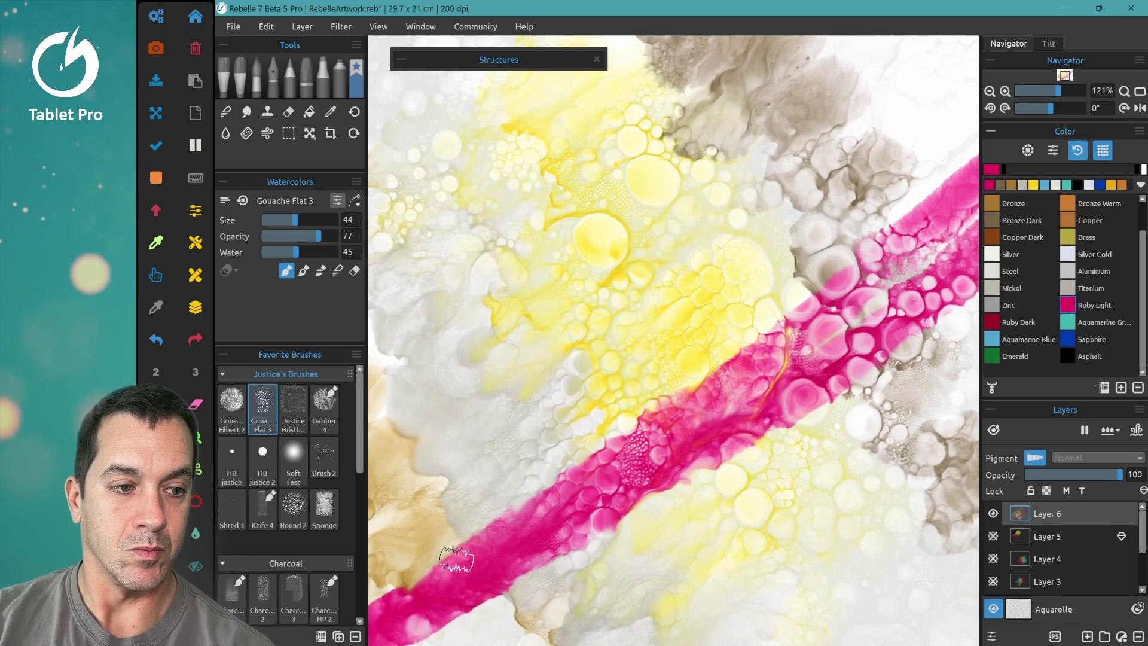
{"action": "left_click", "coordinate": [1048, 44]}
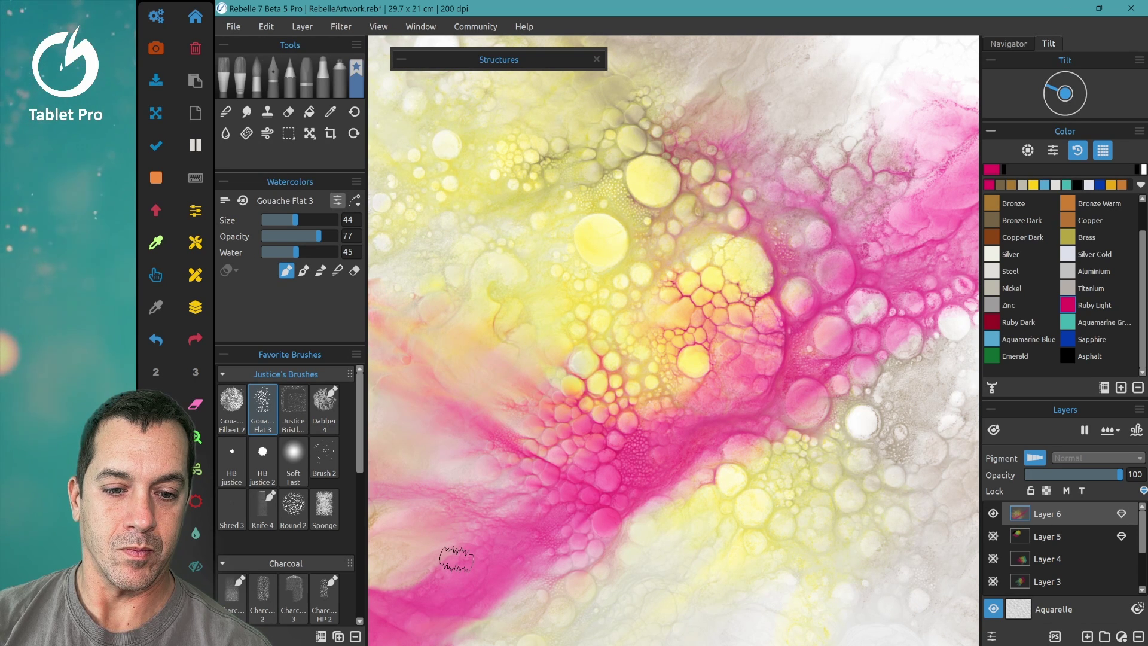
{"action": "scroll", "coordinate": [456, 559], "scroll_direction": "up", "scroll_amount": 6}
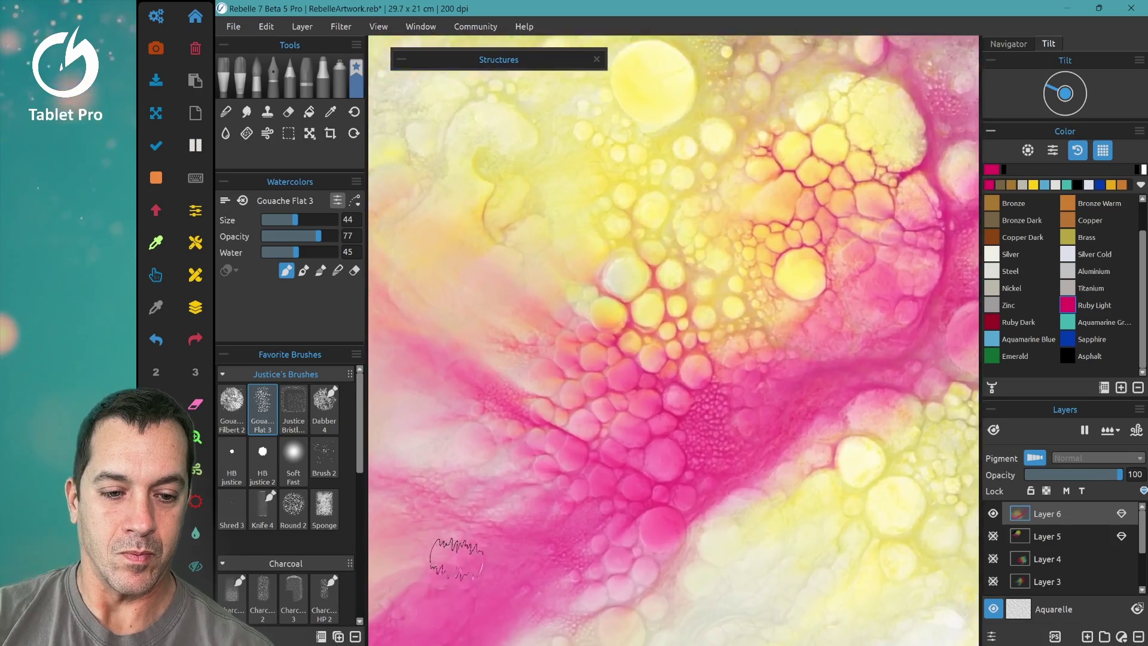
{"action": "scroll", "coordinate": [456, 557], "scroll_direction": "up", "scroll_amount": 6}
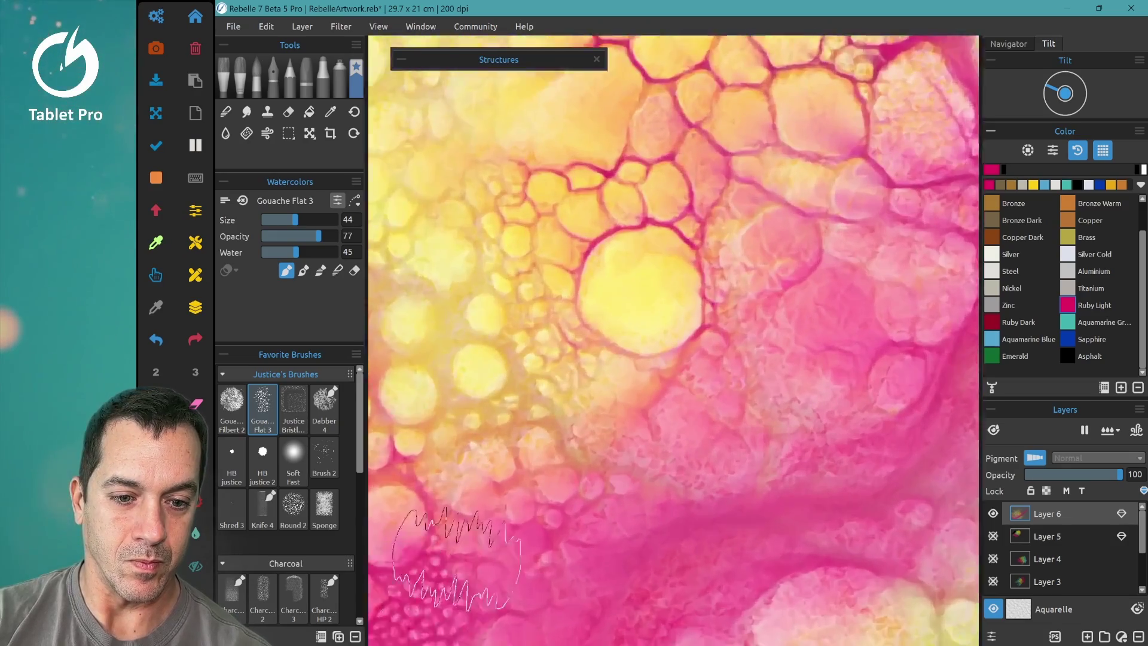
{"action": "scroll", "coordinate": [456, 559], "scroll_direction": "down", "scroll_amount": 8}
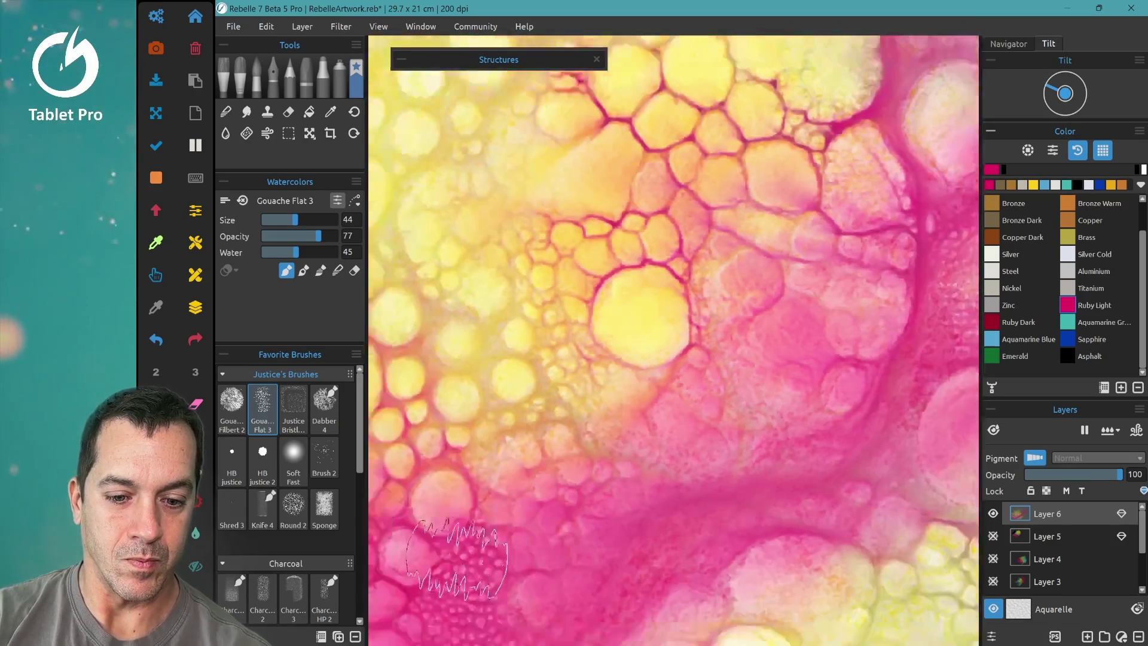
{"action": "scroll", "coordinate": [456, 559], "scroll_direction": "down", "scroll_amount": 8}
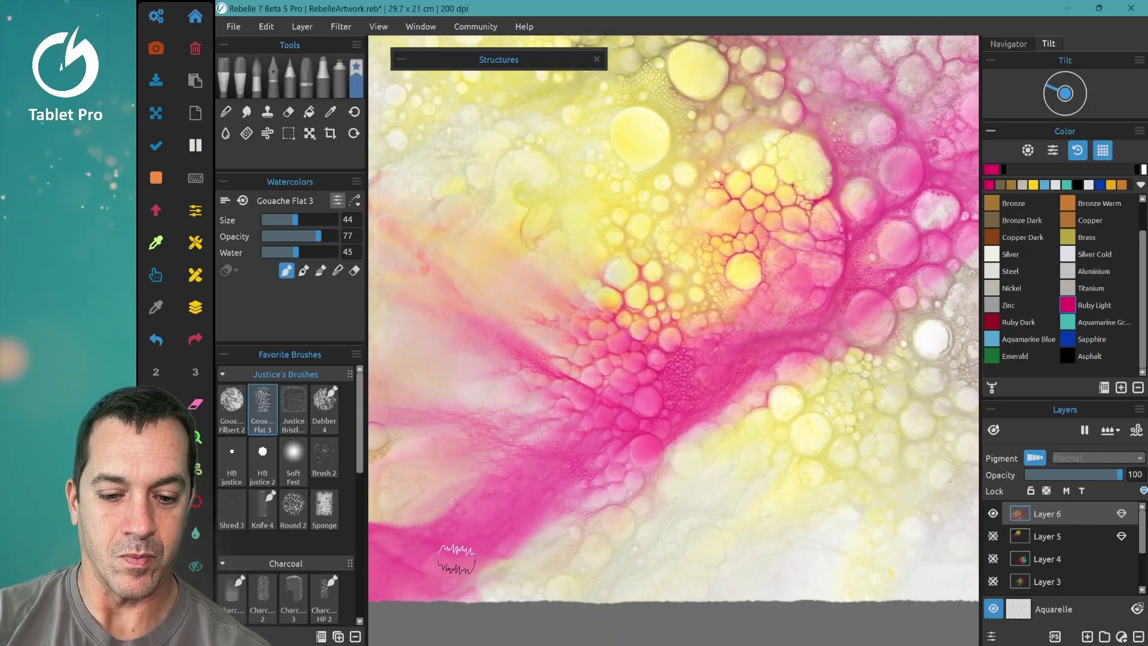
{"action": "scroll", "coordinate": [456, 559], "scroll_direction": "down", "scroll_amount": 4}
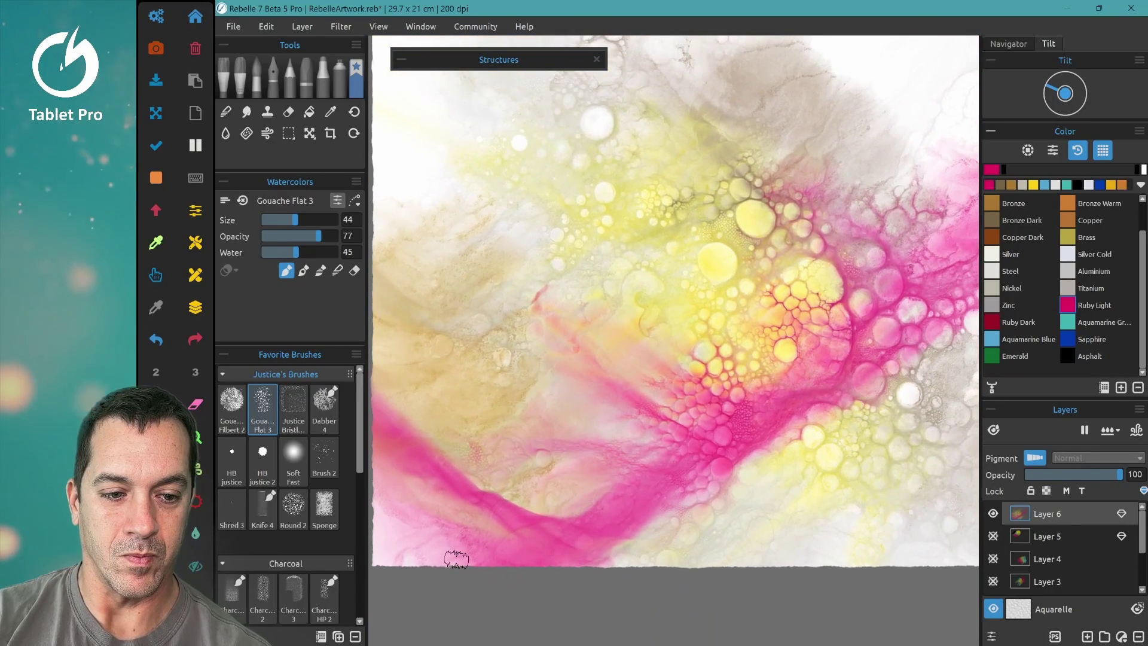
{"action": "scroll", "coordinate": [456, 559], "scroll_direction": "down", "scroll_amount": 6}
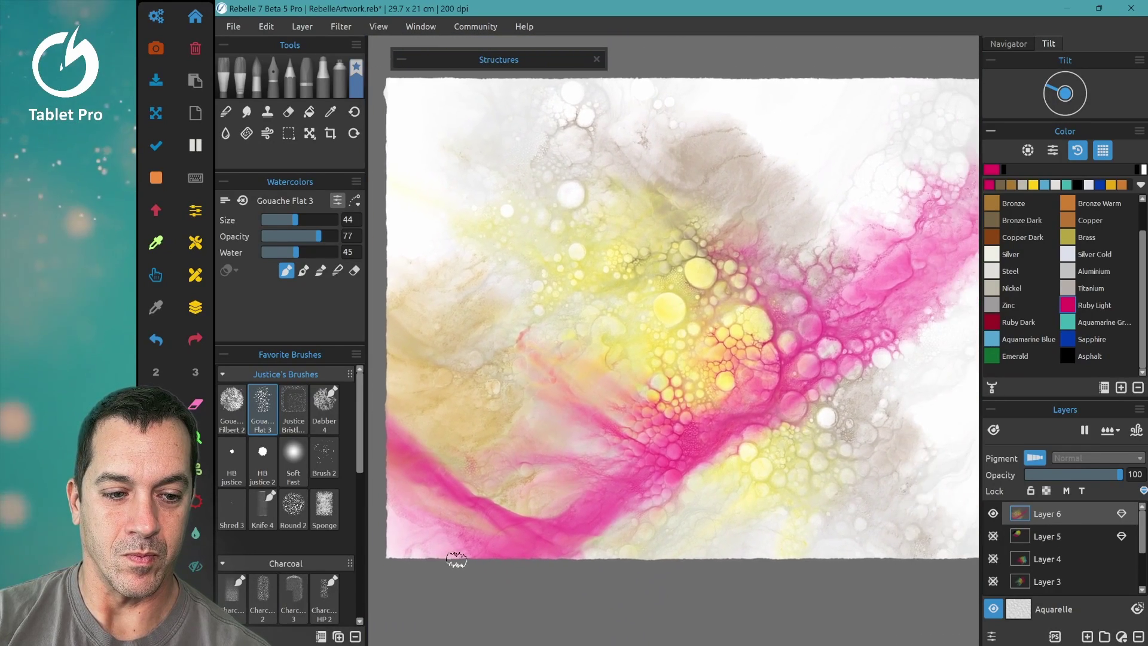
{"action": "scroll", "coordinate": [456, 559], "scroll_direction": "down", "scroll_amount": 4}
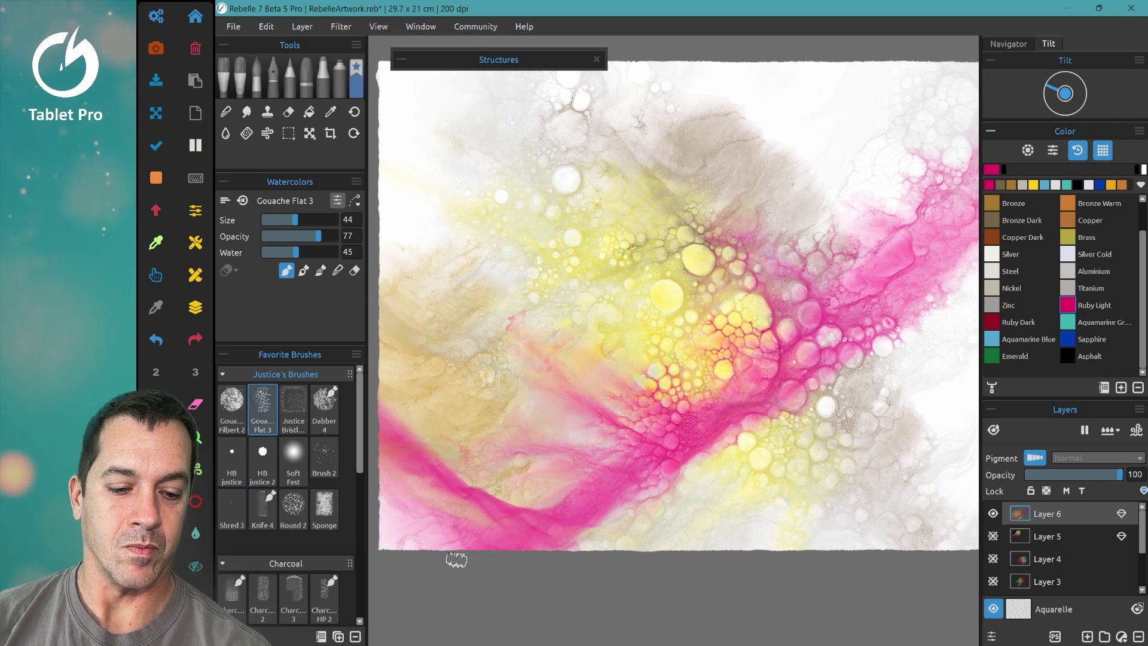
Change the Aquarelle canvas color to the dark brown swatch and examine the painting against the dark background
{"action": "left_click", "coordinate": [1018, 609]}
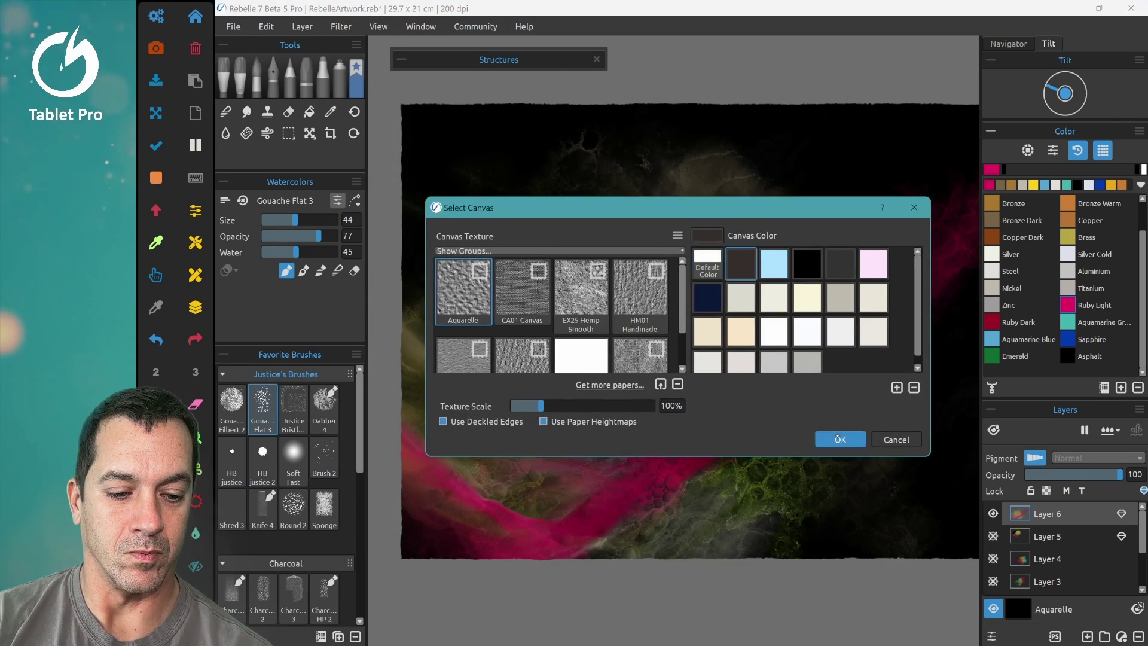
{"action": "left_click", "coordinate": [838, 436]}
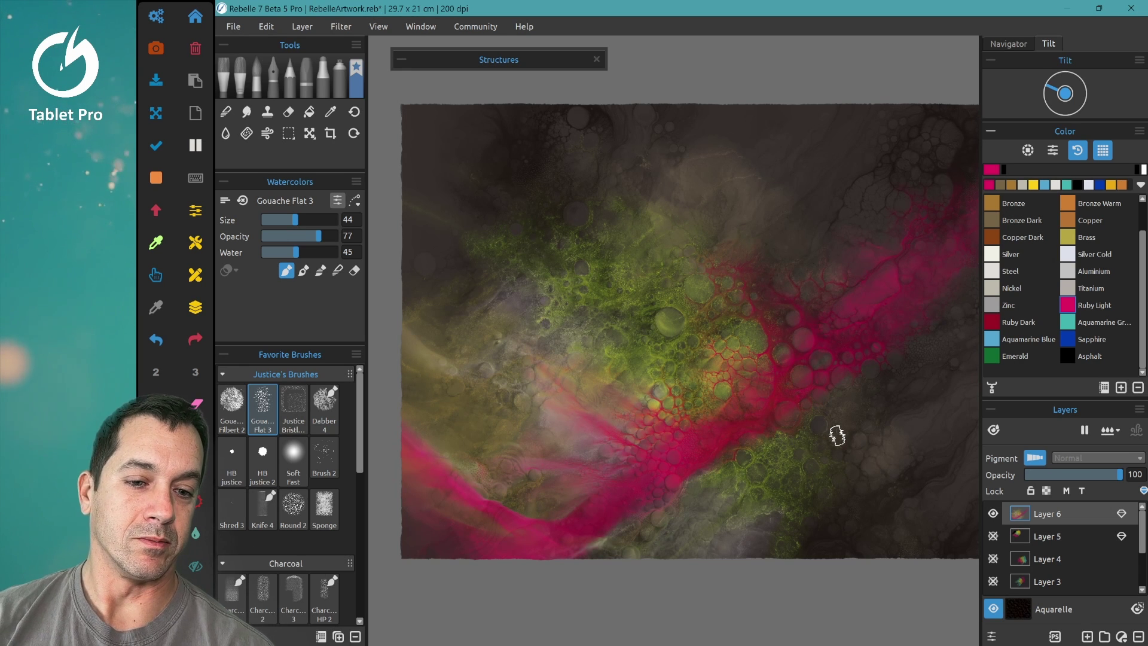
{"action": "scroll", "coordinate": [837, 435], "scroll_direction": "up", "scroll_amount": 5}
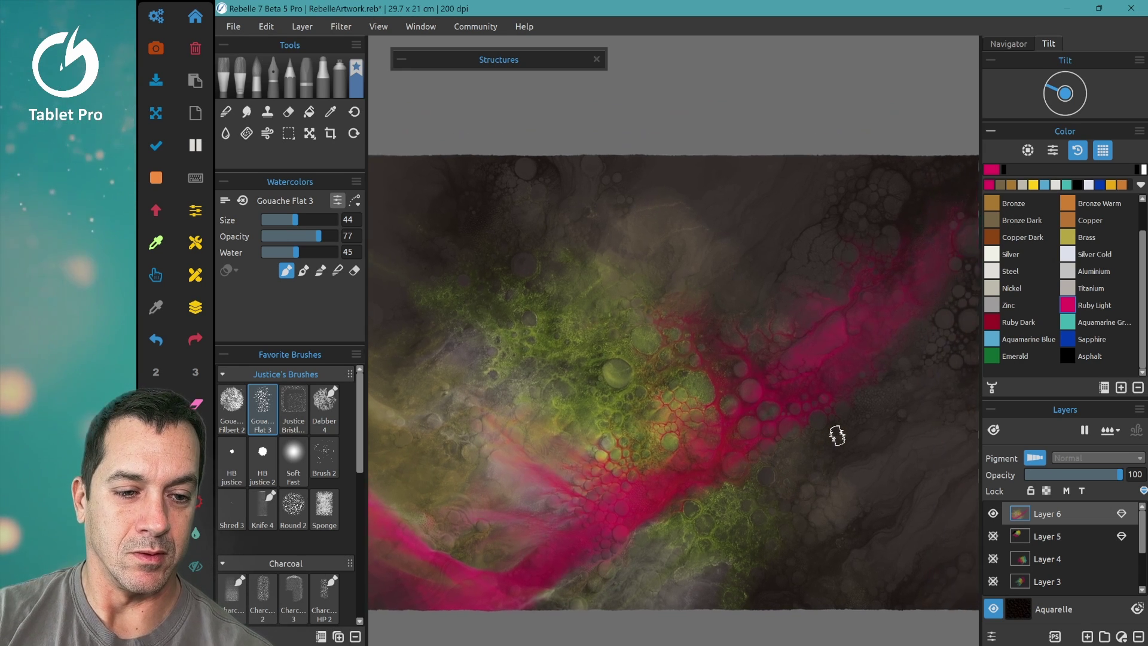
{"action": "scroll", "coordinate": [837, 436], "scroll_direction": "up", "scroll_amount": 1}
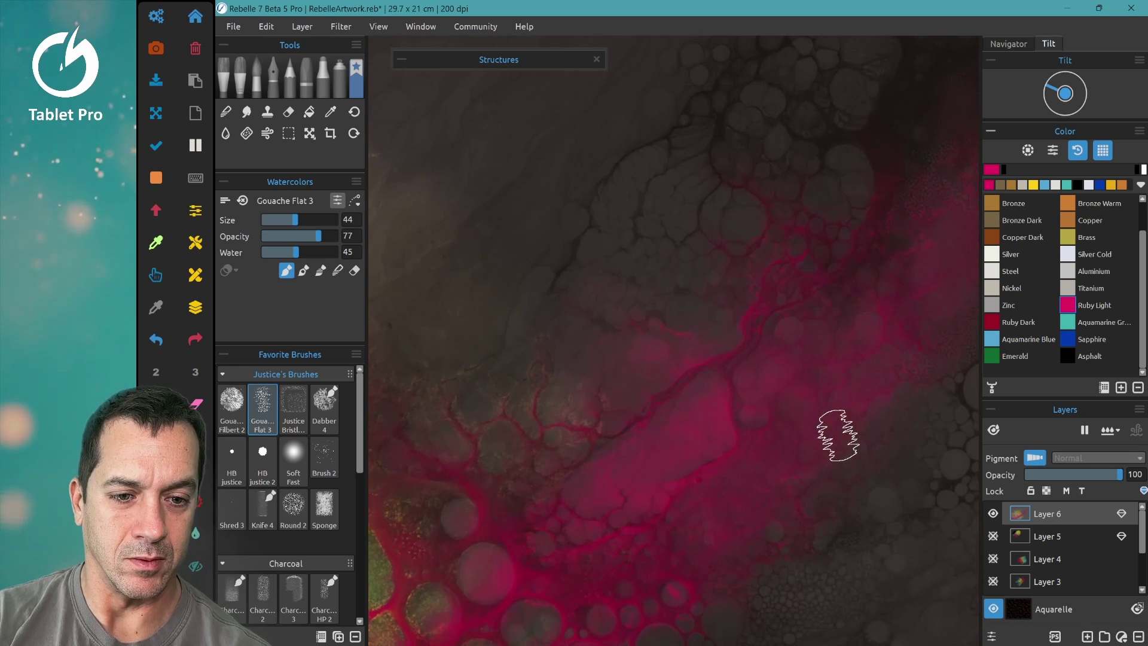
{"action": "scroll", "coordinate": [836, 435], "scroll_direction": "down", "scroll_amount": 6}
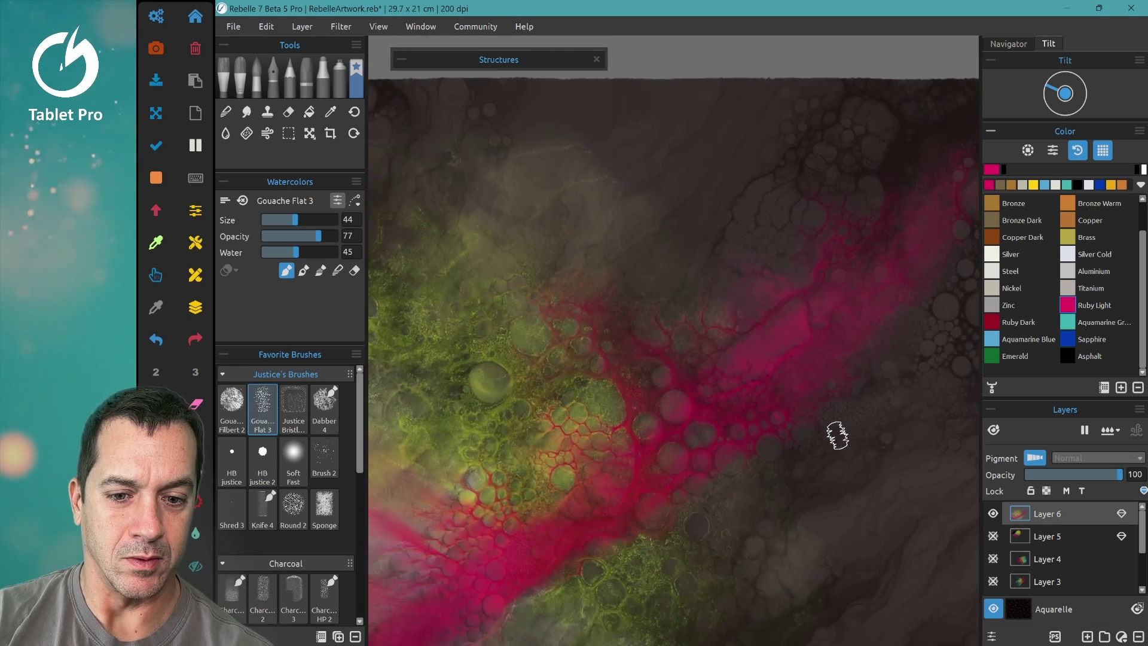
{"action": "scroll", "coordinate": [837, 435], "scroll_direction": "down", "scroll_amount": 4}
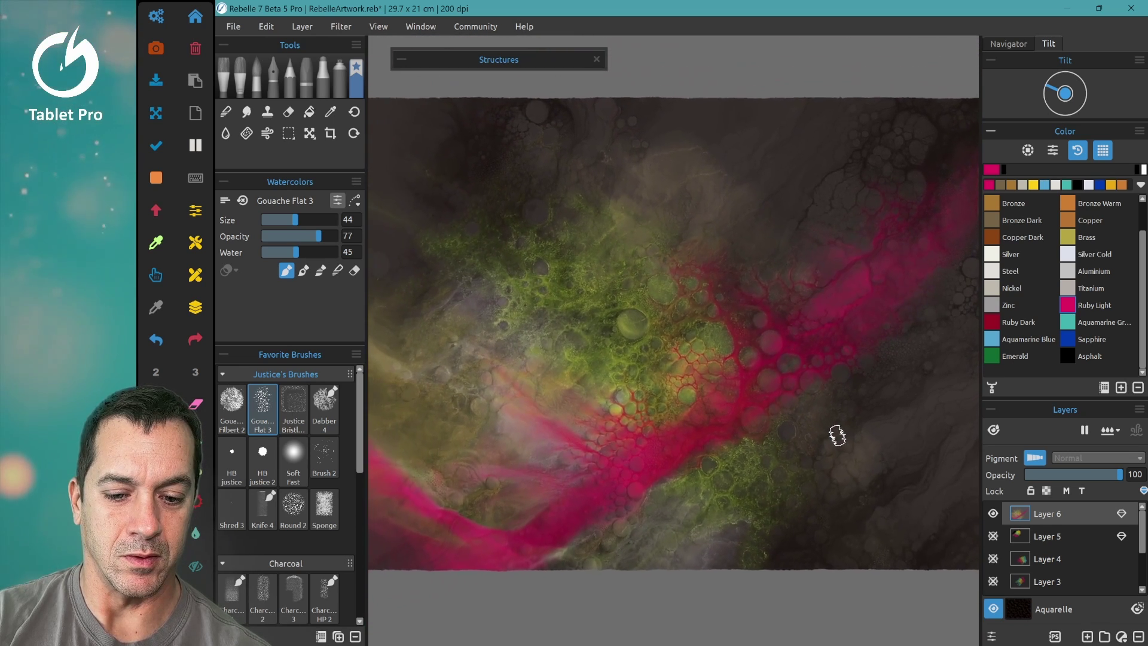
Sweep a long yellow band diagonally across the green area with Knife 4 and cross it with a parallel Ruby Dark band
{"action": "scroll", "coordinate": [837, 436], "scroll_direction": "up", "scroll_amount": 1}
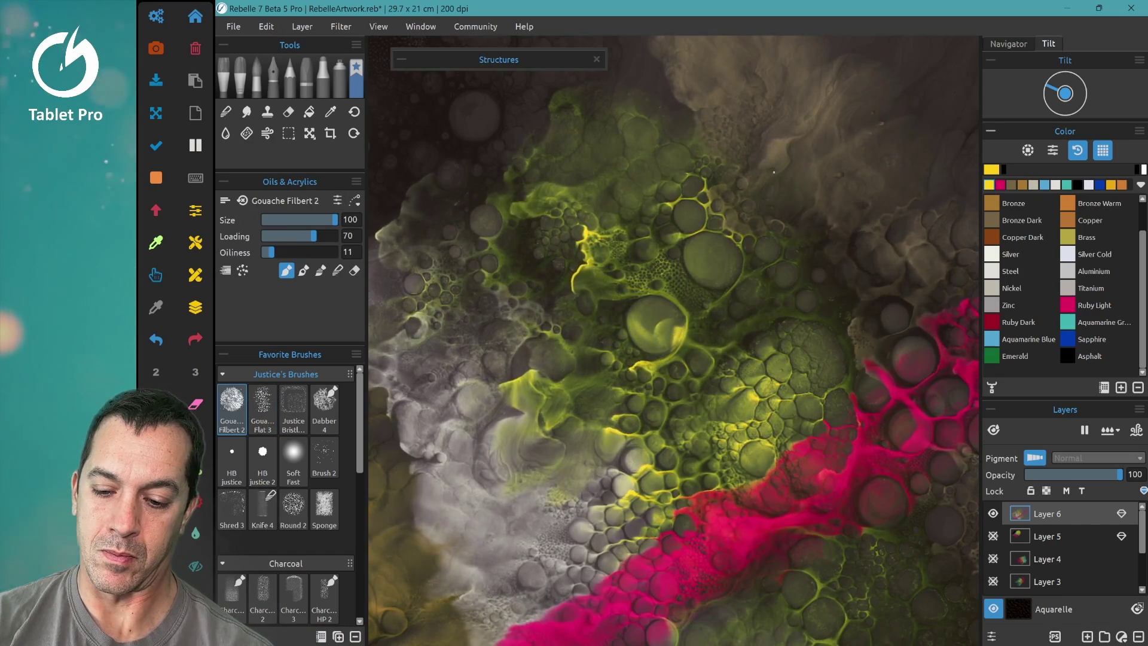
{"action": "left_click_drag", "start_coordinate": [852, 81], "coordinate": [376, 473]}
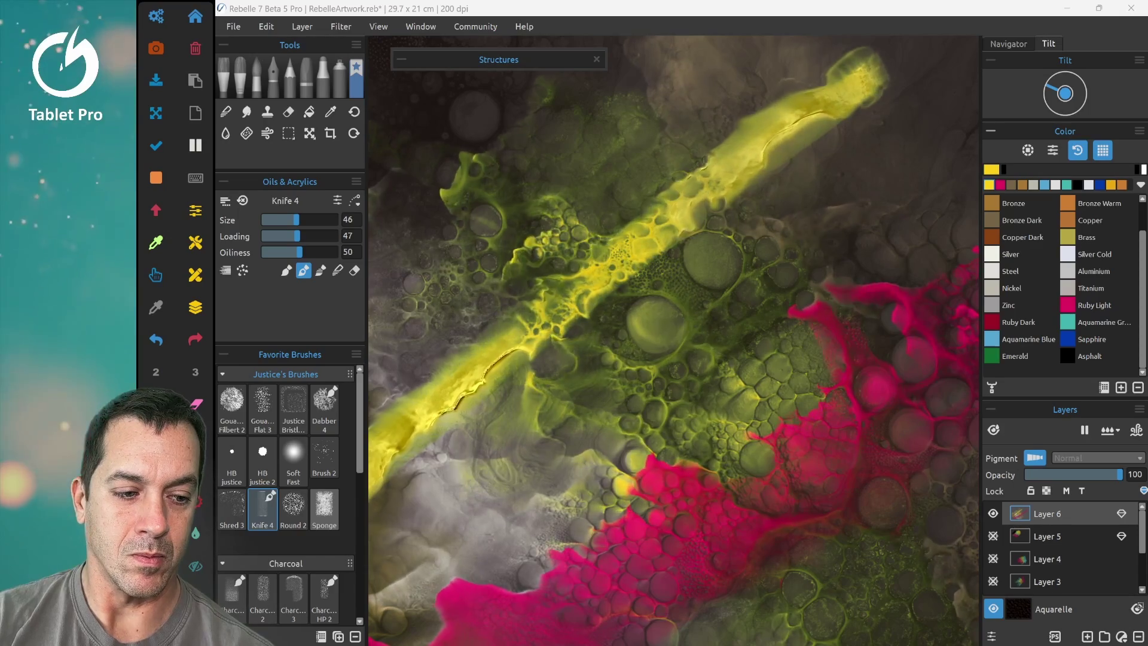
{"action": "left_click", "coordinate": [991, 321]}
{"action": "left_click_drag", "start_coordinate": [884, 114], "coordinate": [818, 158]}
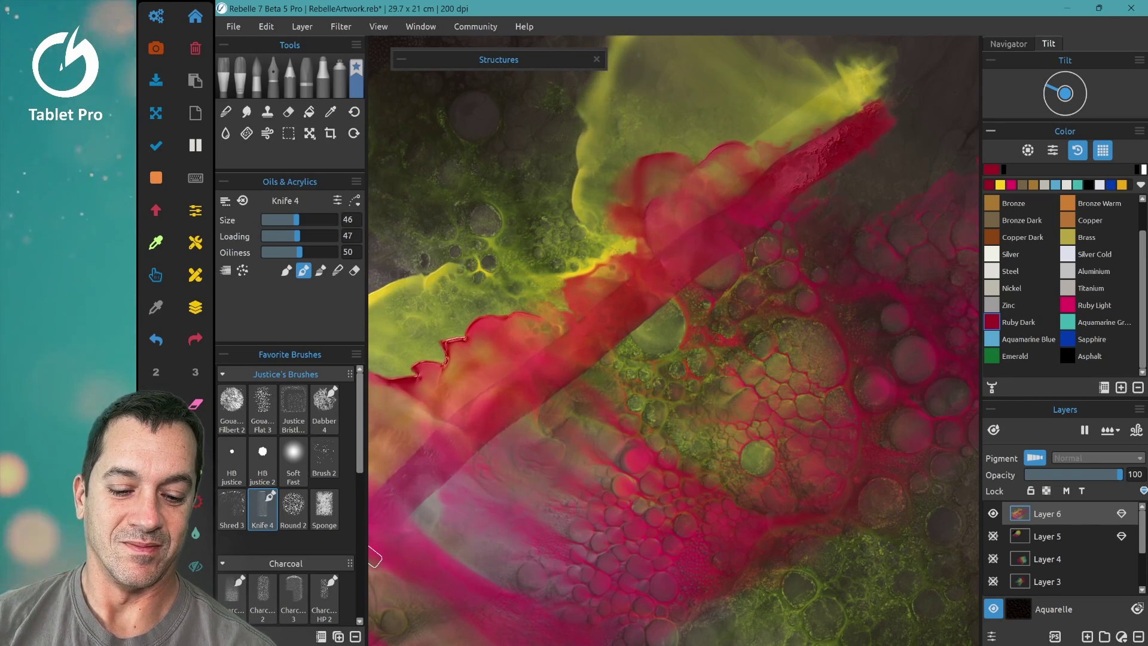
Rake steep Ruby Dark strokes with the oil brush Rake Sharp 2 over the green and yellow areas above the diagonal band
{"action": "key", "text": "space"}
{"action": "left_click_drag", "start_coordinate": [807, 383], "coordinate": [388, 502]}
{"action": "mouse_move", "coordinate": [239, 600]}
{"action": "left_mouse_down"}
{"action": "mouse_move", "coordinate": [470, 383]}
{"action": "mouse_move", "coordinate": [832, 398]}
{"action": "mouse_move", "coordinate": [817, 404]}
{"action": "left_mouse_up"}
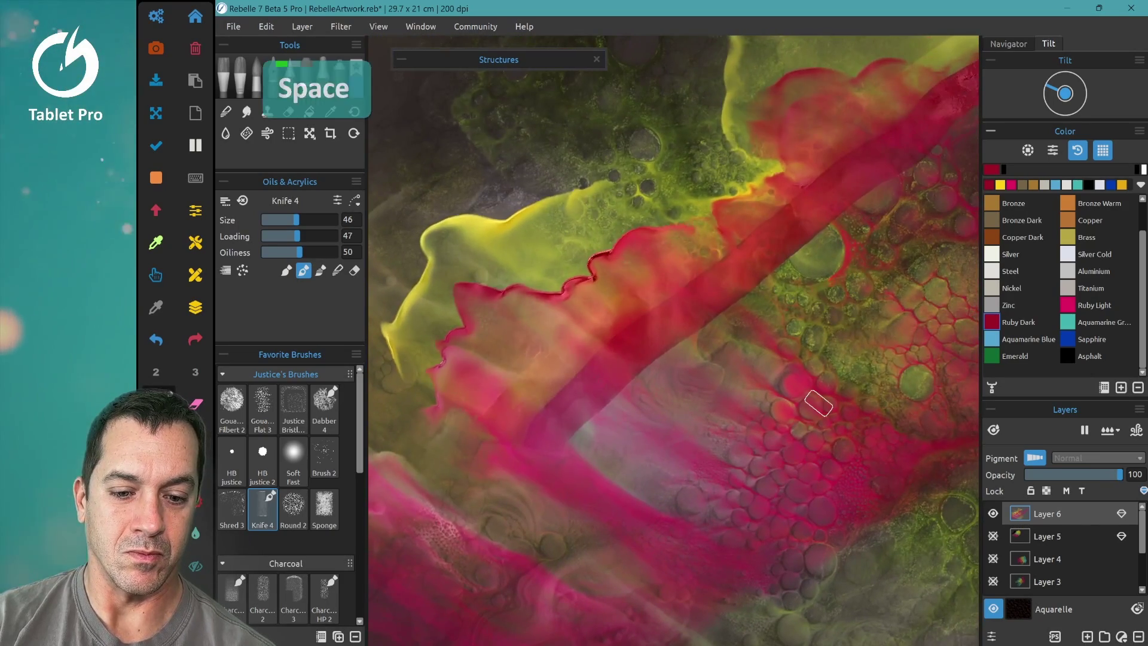
{"action": "key", "text": "space"}
{"action": "left_click_drag", "start_coordinate": [811, 347], "coordinate": [758, 397]}
{"action": "left_click_drag", "start_coordinate": [359, 439], "coordinate": [354, 588]}
{"action": "left_click", "coordinate": [299, 541]}
{"action": "left_click_drag", "start_coordinate": [359, 541], "coordinate": [359, 575]}
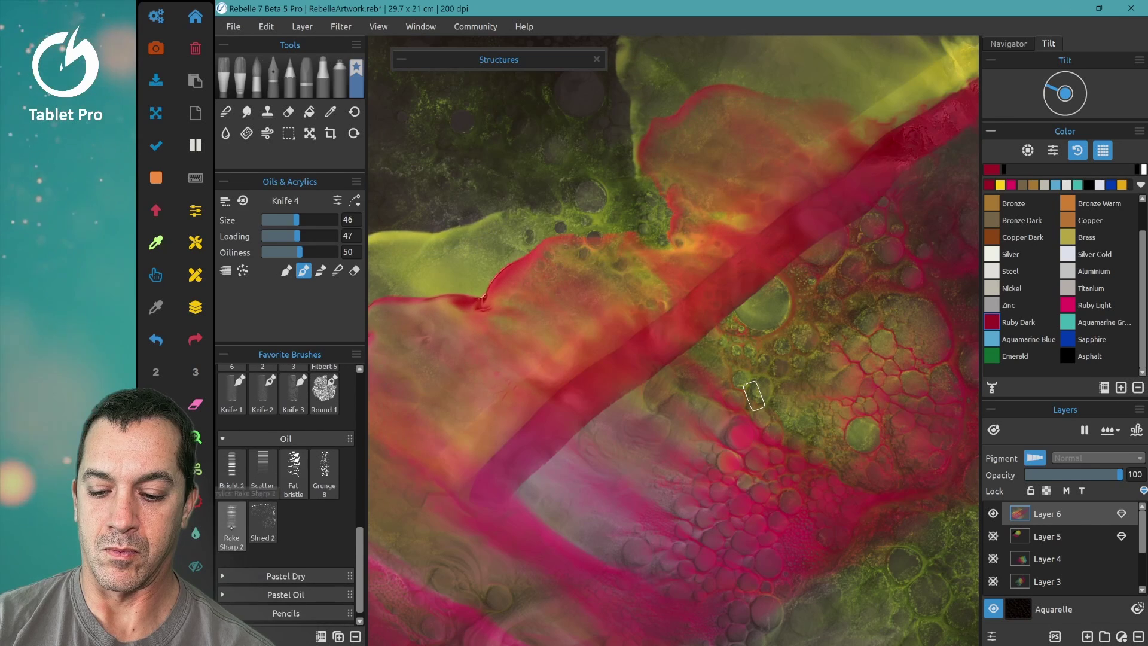
{"action": "left_click", "coordinate": [232, 526]}
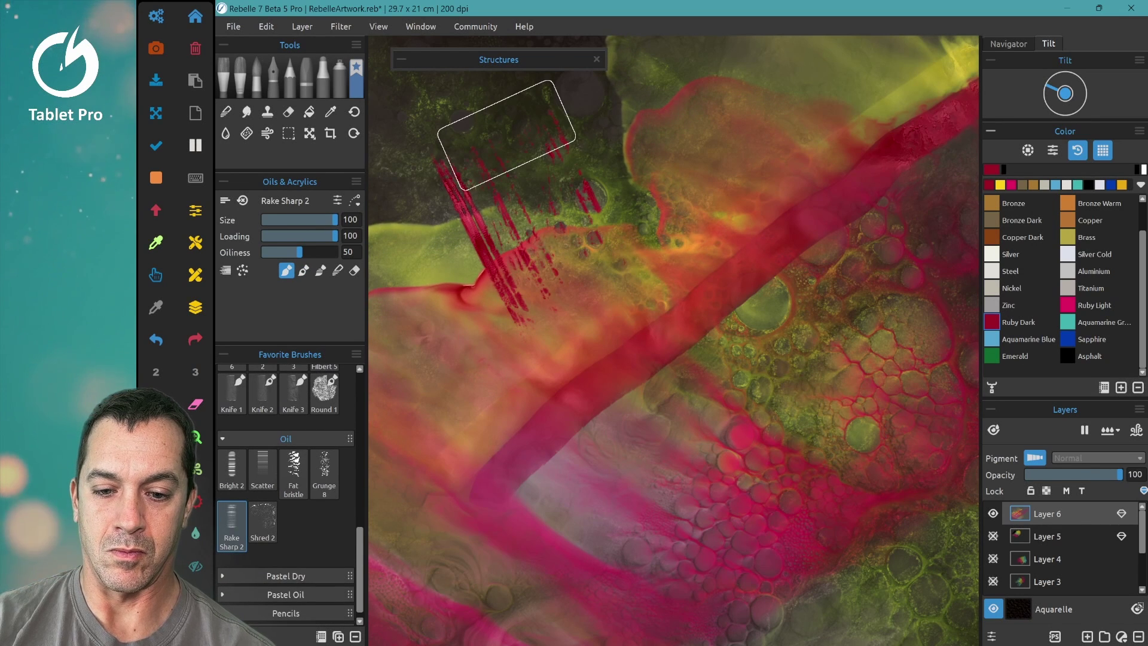
{"action": "left_click_drag", "start_coordinate": [695, 248], "coordinate": [712, 62]}
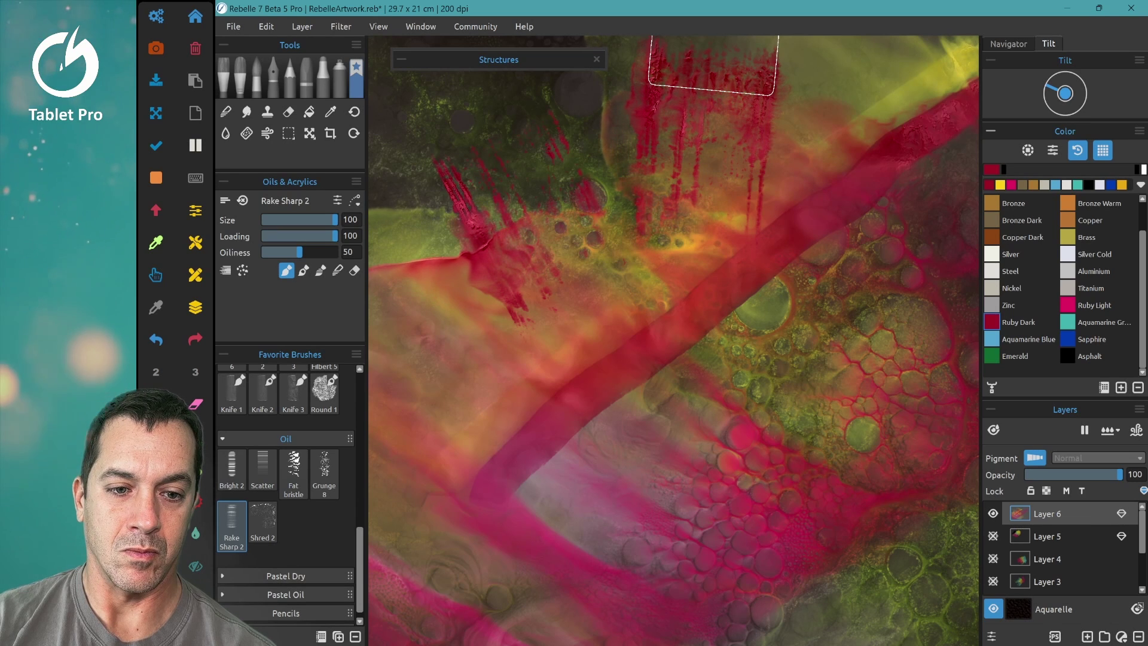
Add Ruby Dark Rake Sharp 2 strokes running sideways and diagonally across the knife band and down toward its lower end
{"action": "key", "text": "space"}
{"action": "mouse_move", "coordinate": [691, 371]}
{"action": "left_mouse_down"}
{"action": "mouse_move", "coordinate": [717, 425]}
{"action": "mouse_move", "coordinate": [640, 436]}
{"action": "mouse_move", "coordinate": [631, 328]}
{"action": "mouse_move", "coordinate": [618, 319]}
{"action": "left_mouse_up"}
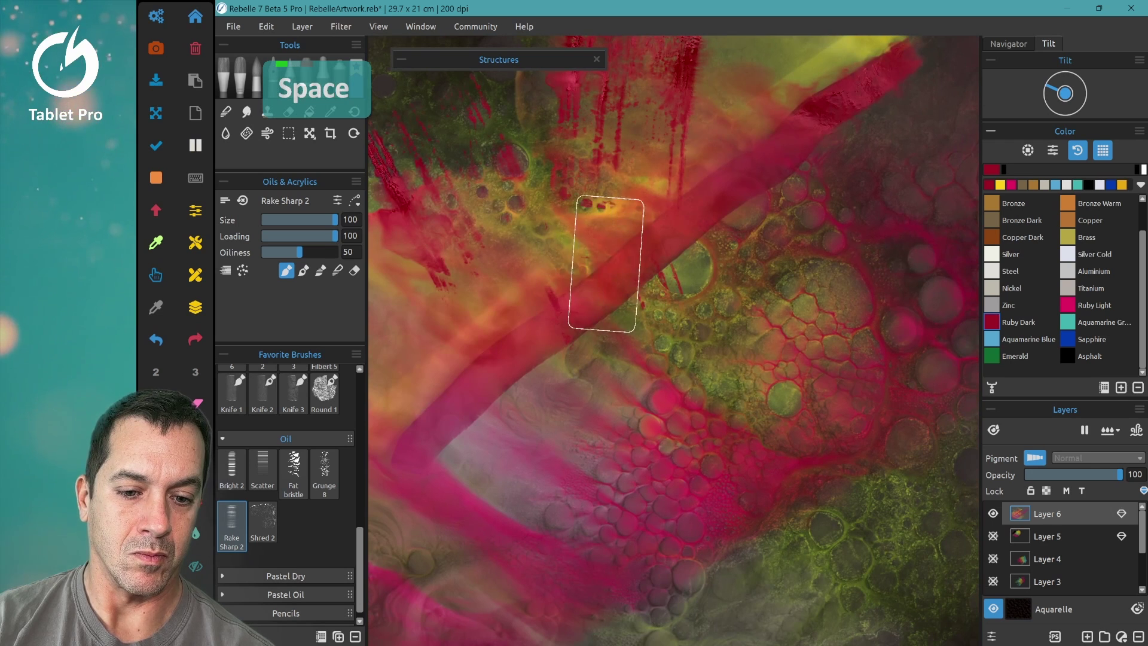
{"action": "left_click_drag", "start_coordinate": [607, 262], "coordinate": [777, 247]}
{"action": "left_click_drag", "start_coordinate": [499, 321], "coordinate": [646, 348]}
{"action": "left_click_drag", "start_coordinate": [420, 354], "coordinate": [556, 459]}
Crosshatch the middle of the diagonal band with vertical and horizontal Asphalt strokes using Rake Sharp 2
{"action": "left_click_drag", "start_coordinate": [771, 128], "coordinate": [776, 257]}
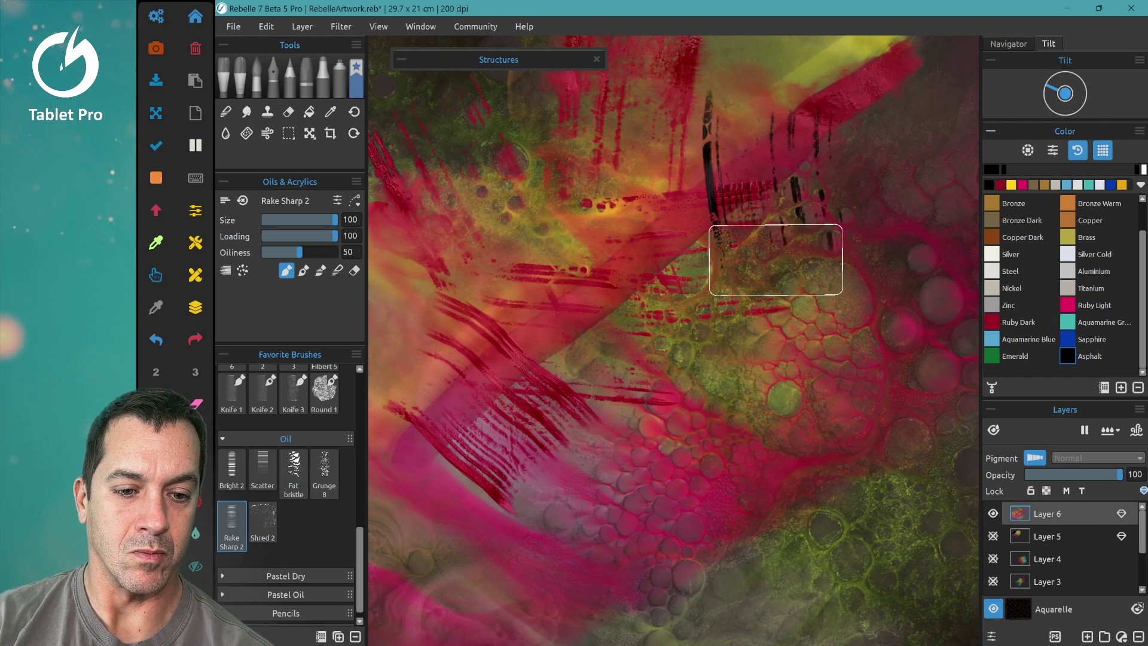
{"action": "mouse_move", "coordinate": [627, 135]}
{"action": "left_mouse_down"}
{"action": "mouse_move", "coordinate": [642, 264]}
{"action": "mouse_move", "coordinate": [619, 356]}
{"action": "left_mouse_up"}
{"action": "left_click_drag", "start_coordinate": [520, 242], "coordinate": [556, 425]}
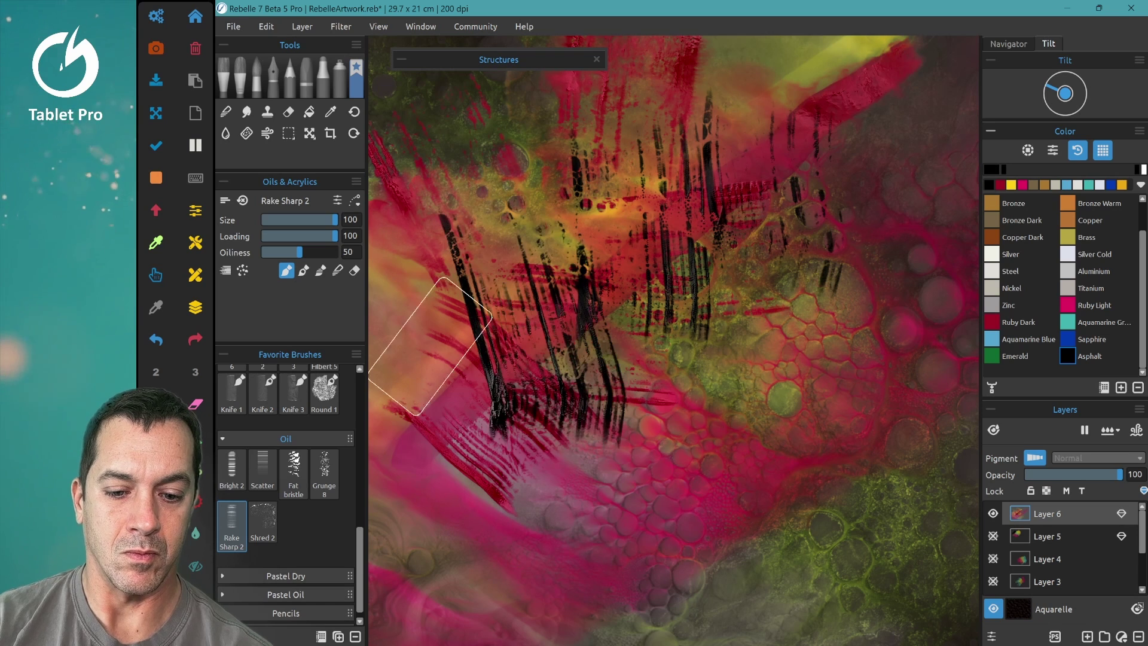
{"action": "left_click_drag", "start_coordinate": [427, 345], "coordinate": [500, 469]}
{"action": "left_click_drag", "start_coordinate": [401, 421], "coordinate": [662, 348]}
{"action": "left_click_drag", "start_coordinate": [414, 286], "coordinate": [664, 274]}
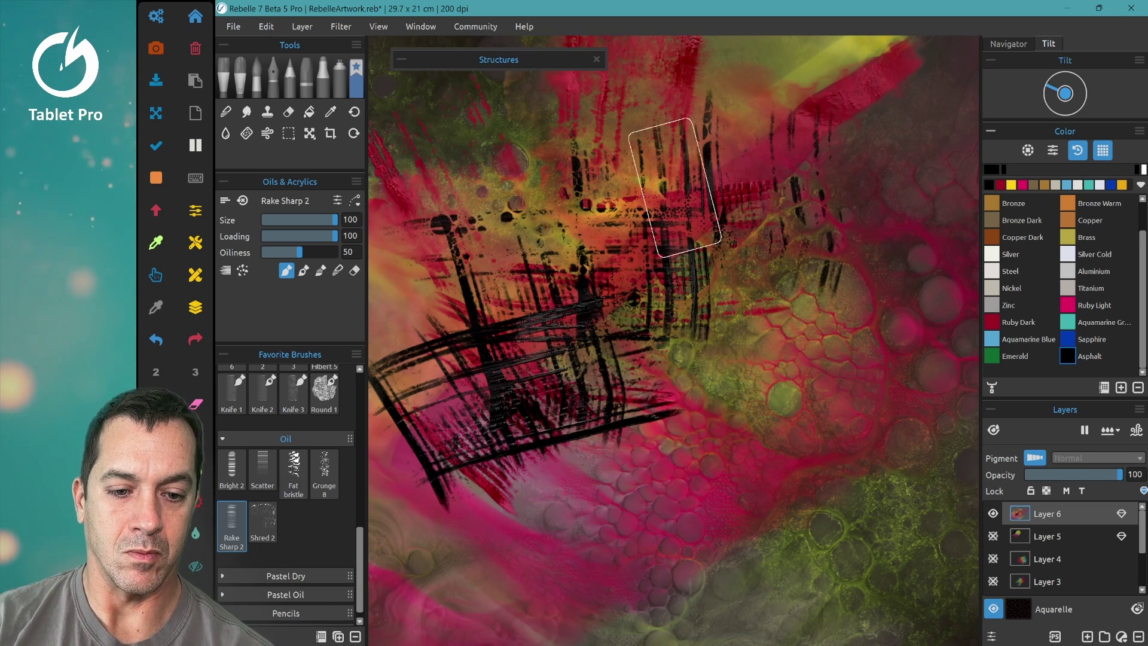
{"action": "left_click_drag", "start_coordinate": [640, 182], "coordinate": [837, 175]}
{"action": "left_click_drag", "start_coordinate": [693, 299], "coordinate": [730, 141]}
{"action": "left_click_drag", "start_coordinate": [765, 42], "coordinate": [777, 227]}
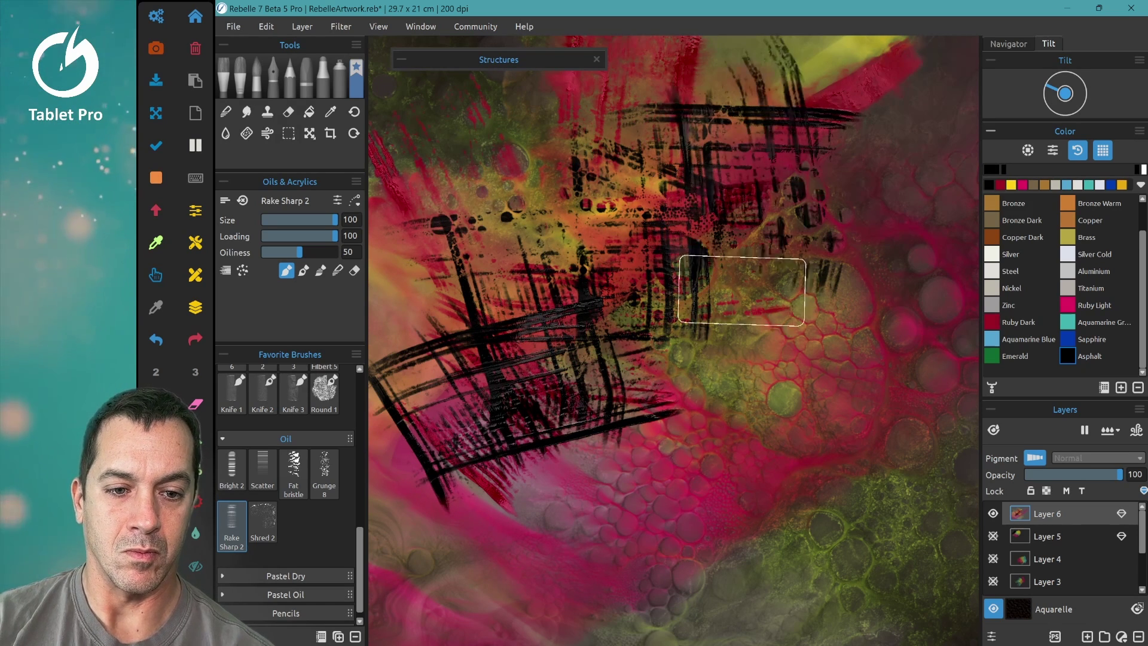
Extend the Asphalt crosshatching over the orange area at the painting's left with more Rake Sharp 2 strokes
{"action": "key", "text": "space"}
{"action": "left_click_drag", "start_coordinate": [733, 296], "coordinate": [556, 321]}
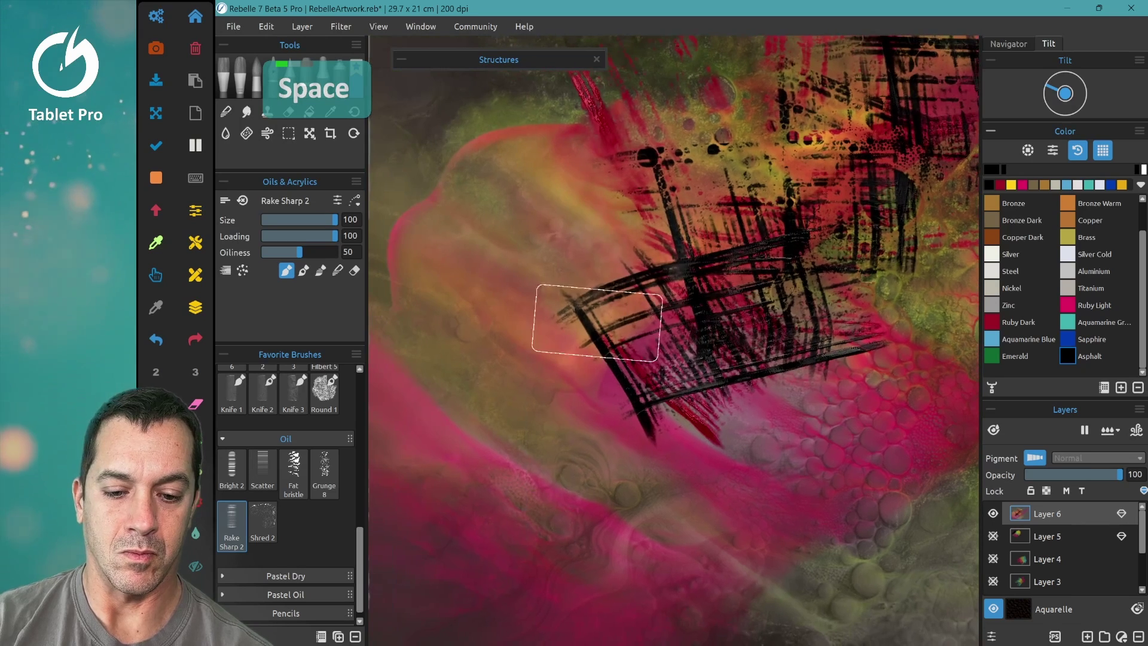
{"action": "mouse_move", "coordinate": [622, 266]}
{"action": "left_mouse_down"}
{"action": "mouse_move", "coordinate": [566, 341]}
{"action": "mouse_move", "coordinate": [426, 183]}
{"action": "mouse_move", "coordinate": [475, 324]}
{"action": "mouse_move", "coordinate": [511, 126]}
{"action": "mouse_move", "coordinate": [596, 286]}
{"action": "mouse_move", "coordinate": [602, 327]}
{"action": "left_mouse_up"}
{"action": "left_click_drag", "start_coordinate": [389, 287], "coordinate": [655, 275]}
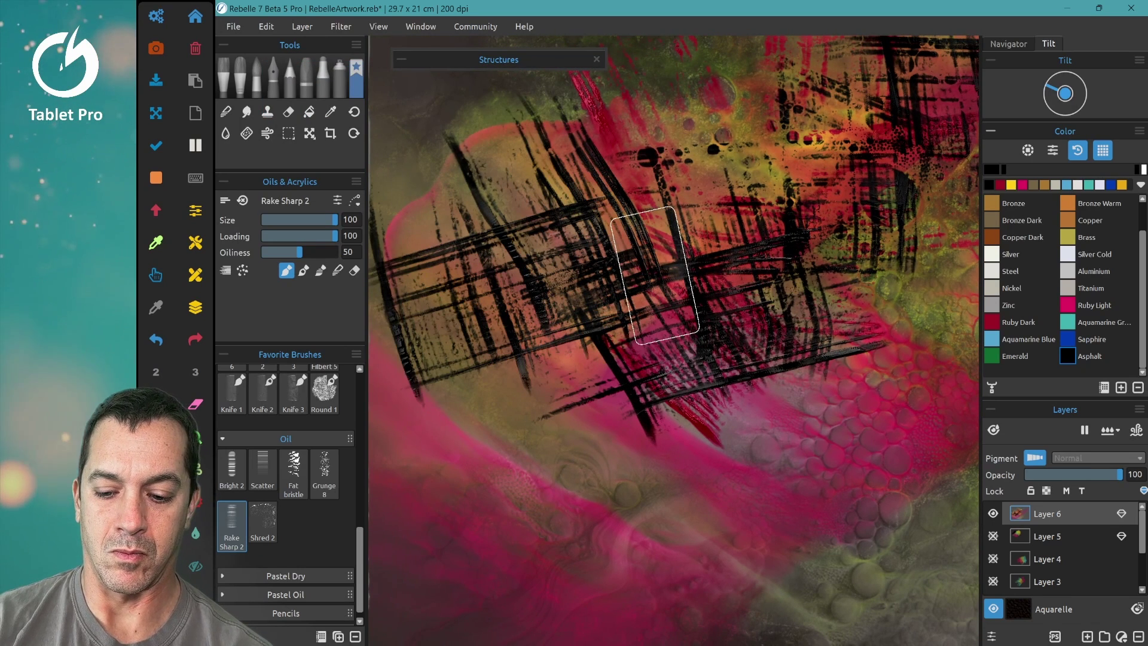
Apply water over the left Asphalt crosshatching with the Sponge and return to the Rake Sharp 3 brush
{"action": "left_click", "coordinate": [286, 438]}
{"action": "left_click", "coordinate": [324, 408]}
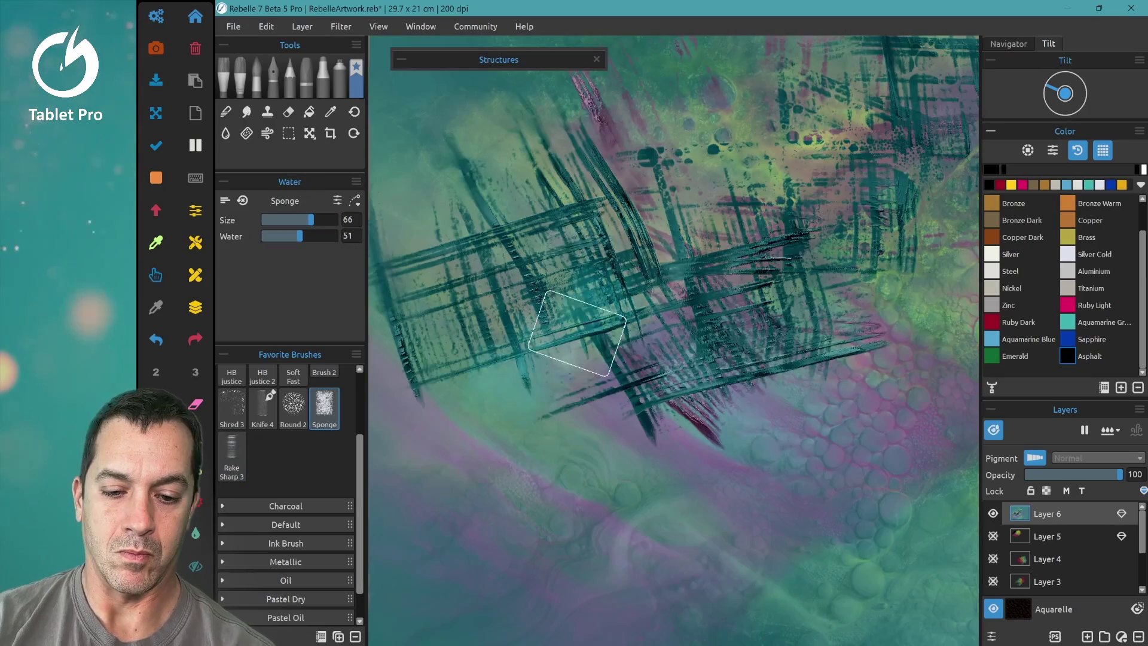
{"action": "left_click_drag", "start_coordinate": [575, 331], "coordinate": [523, 428]}
{"action": "key", "text": "b"}
Examine the overall composition of the whole canvas and expand the Structures collection
{"action": "scroll", "coordinate": [523, 428], "scroll_direction": "down", "scroll_amount": 5}
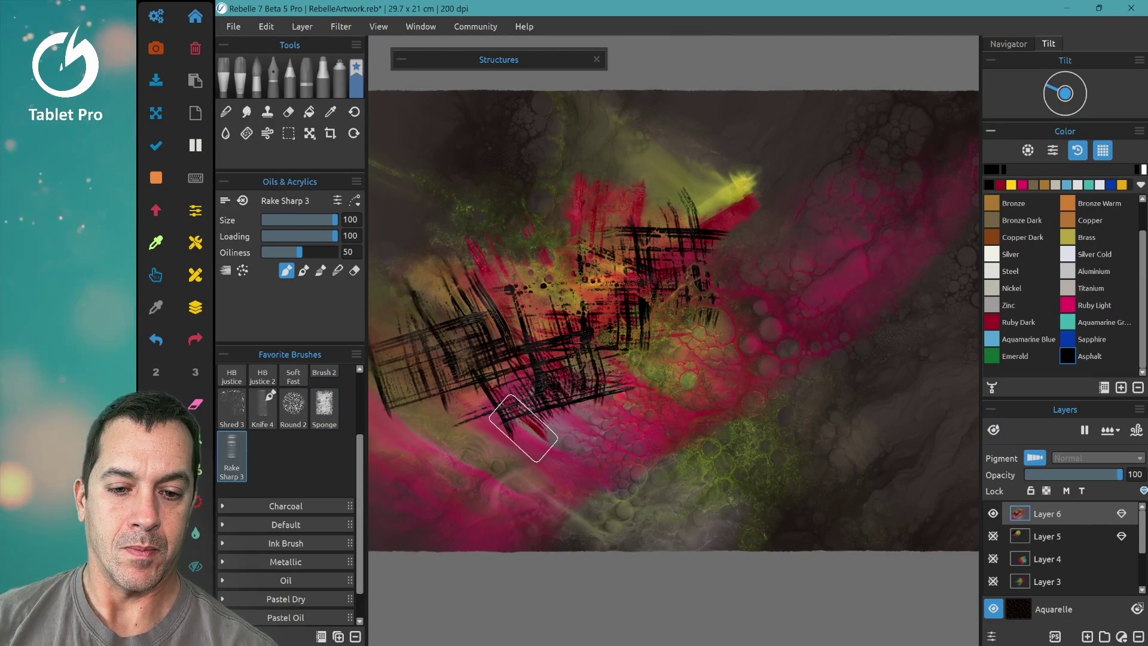
{"action": "scroll", "coordinate": [523, 428], "scroll_direction": "down", "scroll_amount": 2}
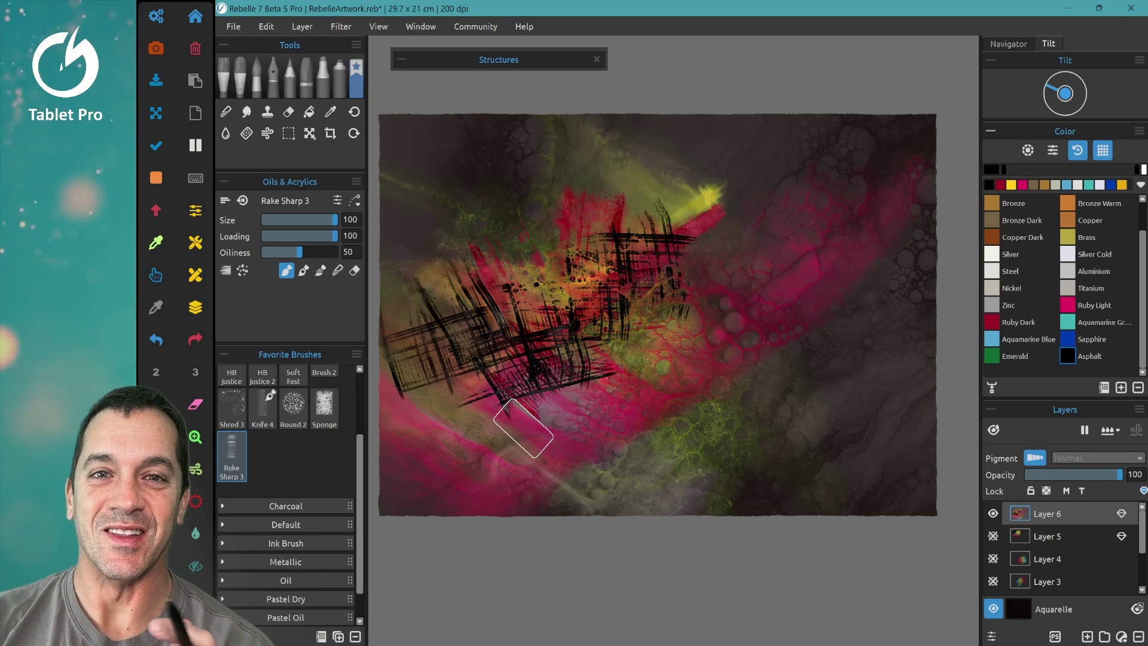
{"action": "left_click", "coordinate": [401, 59]}
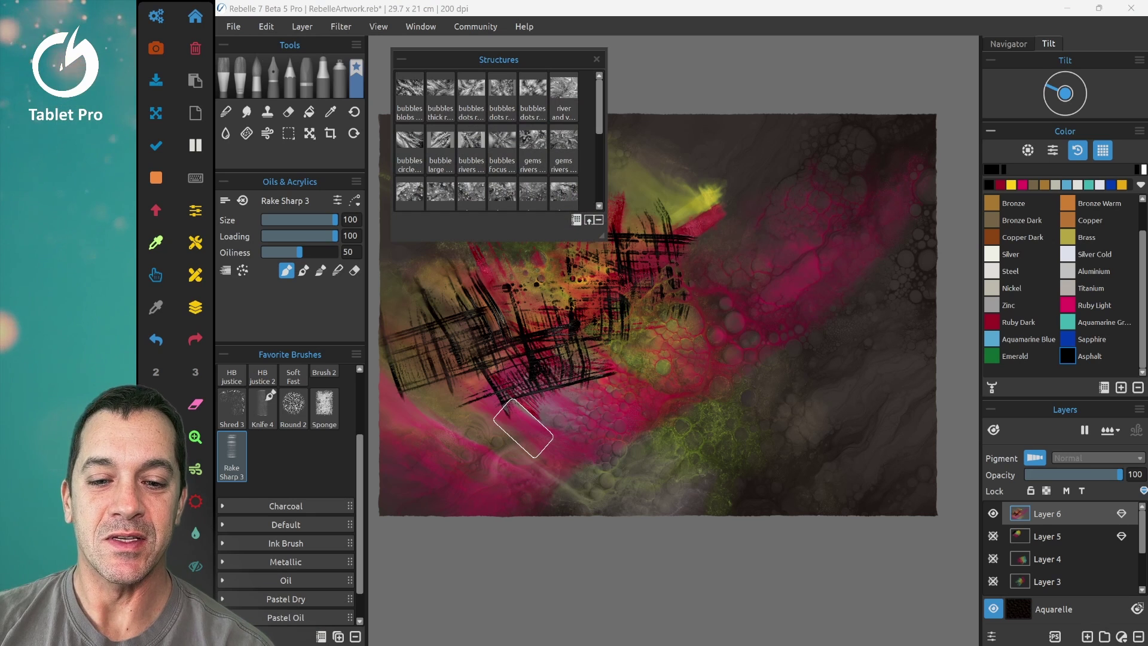